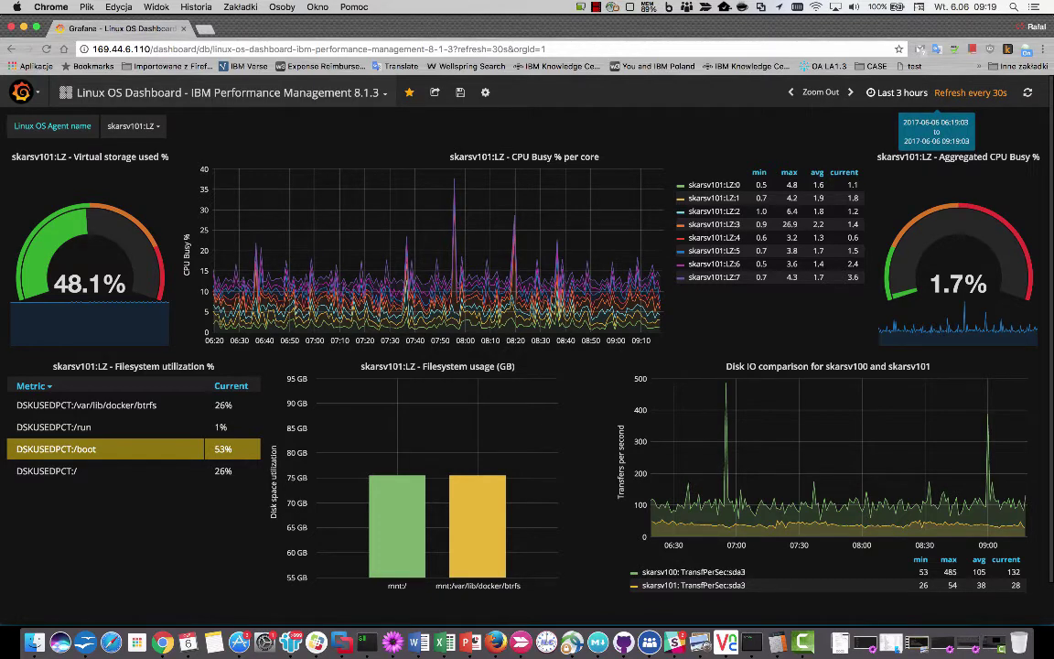
Set the dashboard's time range to Last 6 hours and zoom the CPU Busy % per core graph to about 05:26–06:33.
left_click(903, 93)
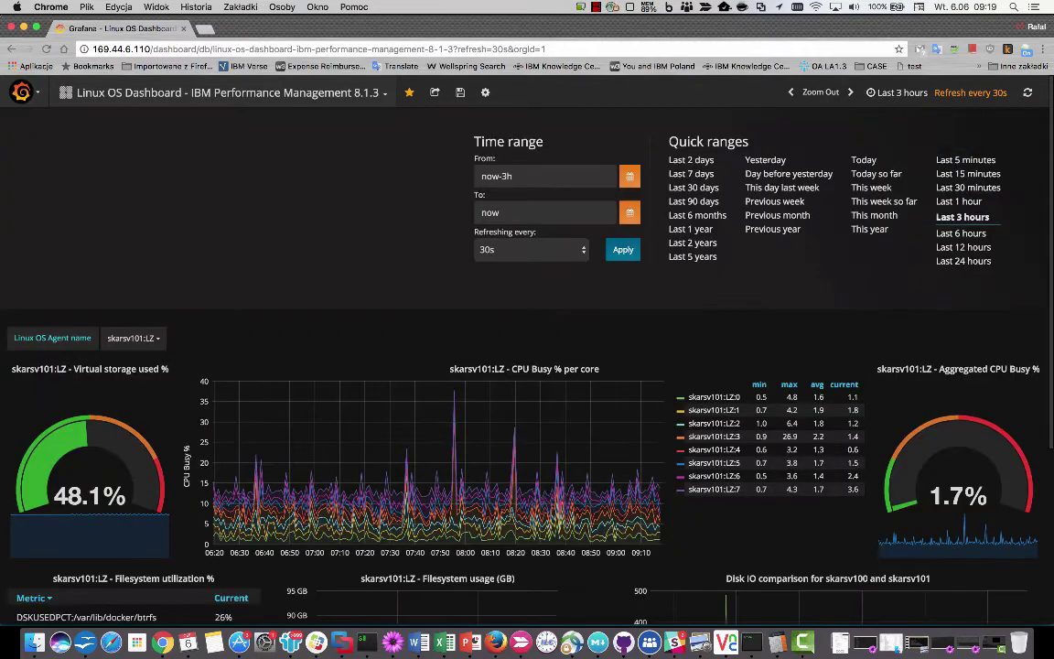
left_click(961, 234)
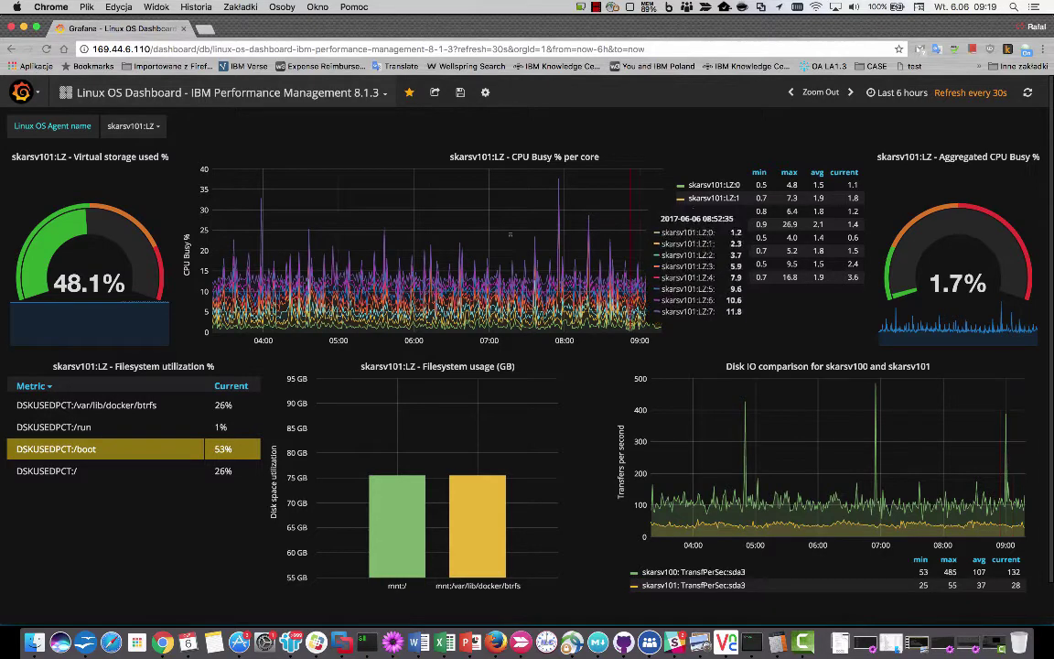
left_click_drag(374, 261, 461, 263)
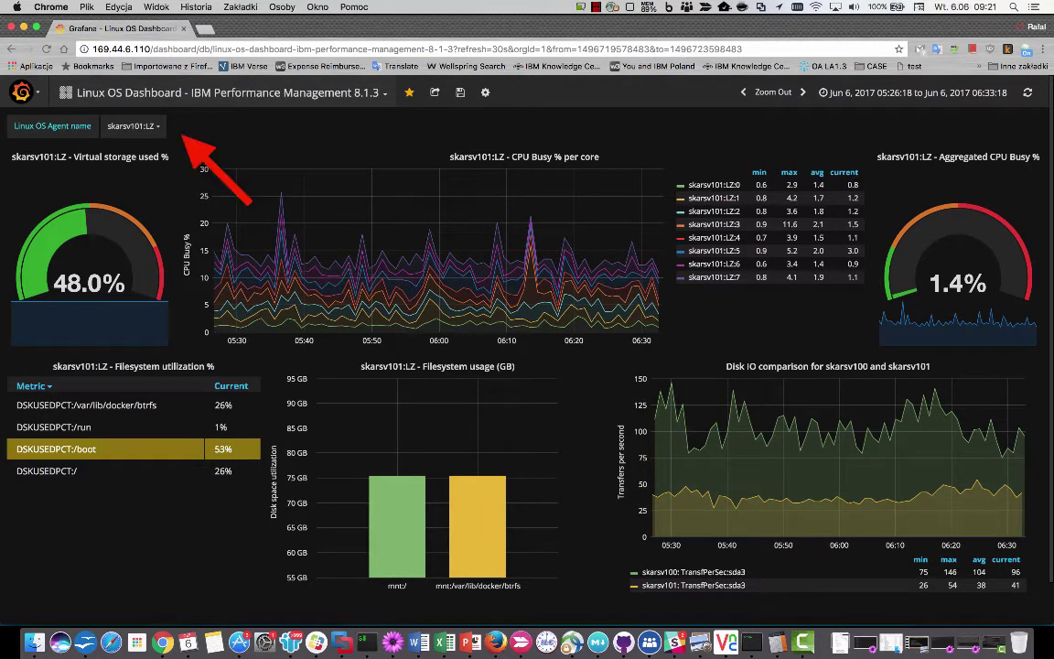
Switch the Linux OS agent to skarsv100:LZ and open the dashboard Linux OS Dashboard - IBM Tivoli Monitoring 6.3.0.7.
left_click(133, 126)
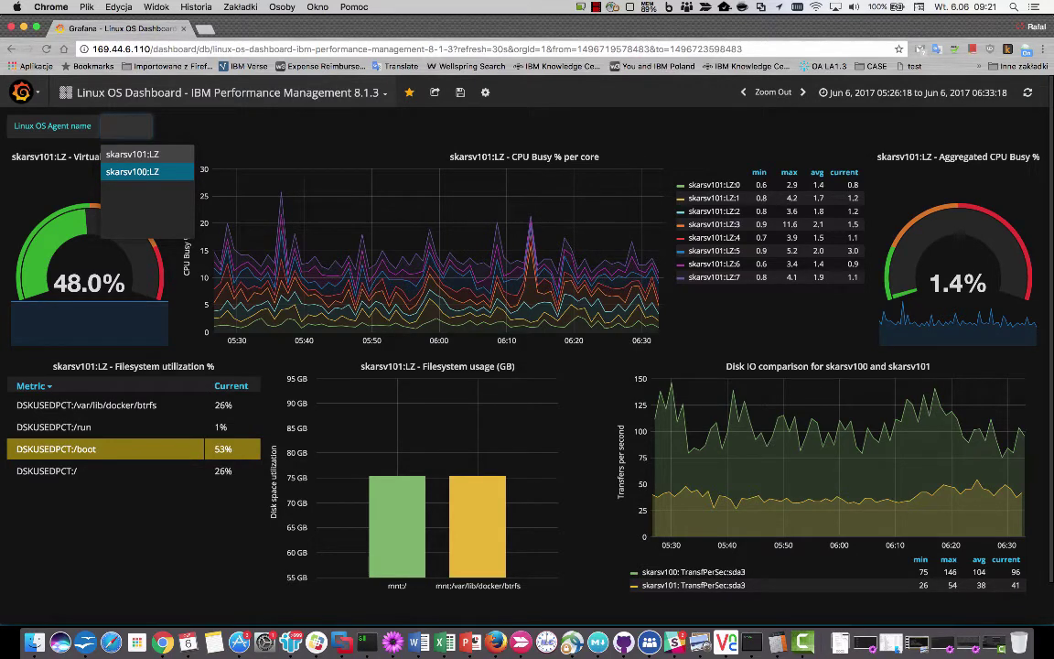
key("Return")
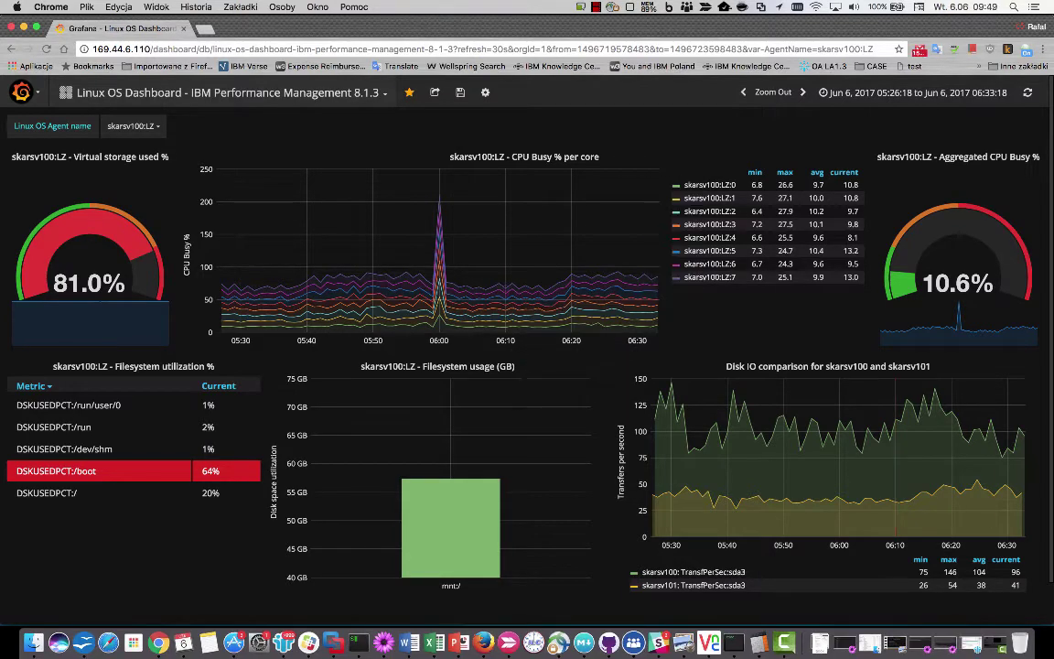
left_click(224, 93)
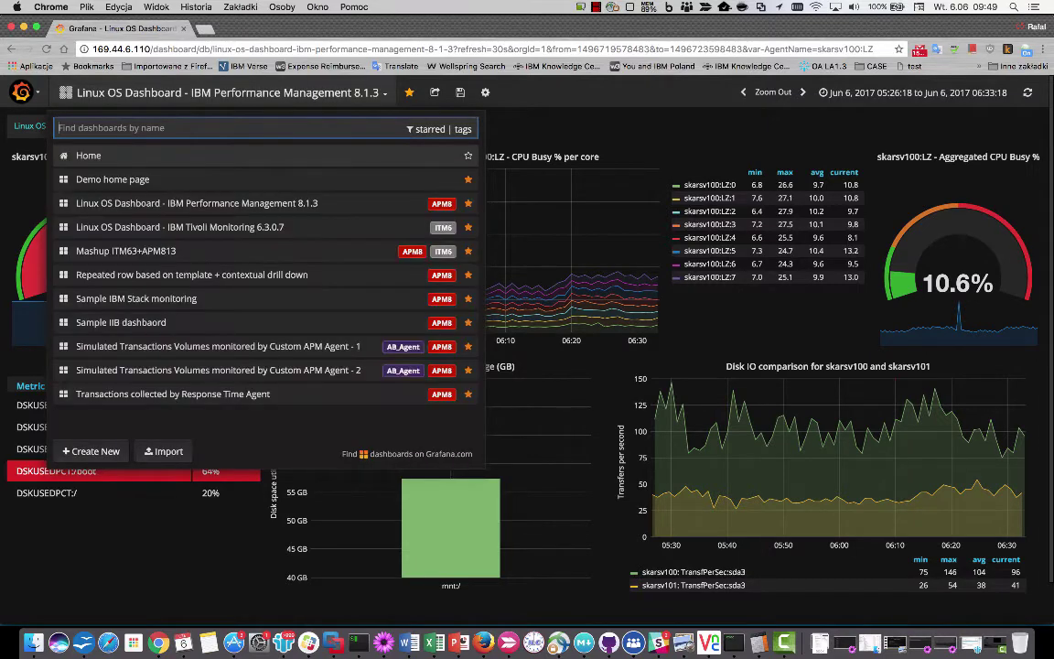
left_click(183, 227)
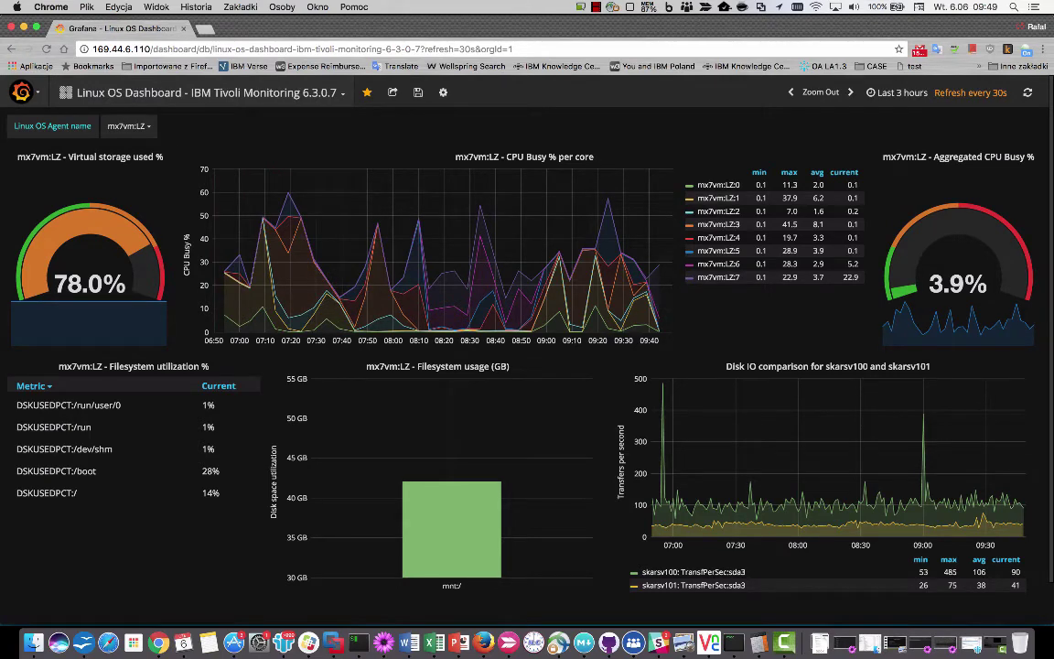
View the Mashup ITM63+APM813 dashboard and open the Repeated row based on template + contextual drill down dashboard.
left_click(201, 92)
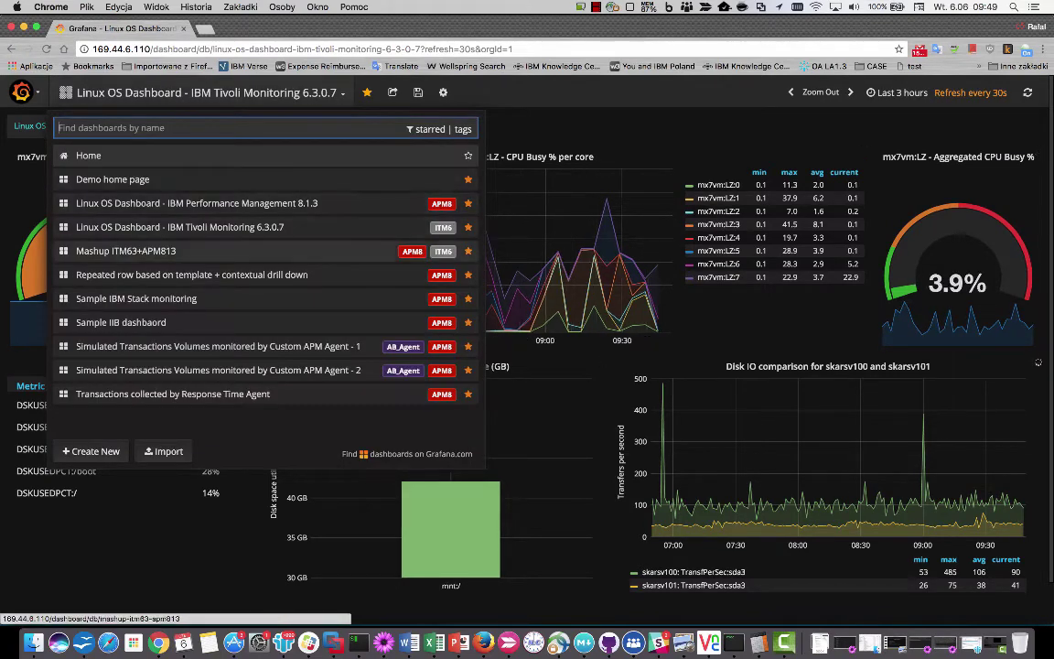
left_click(125, 251)
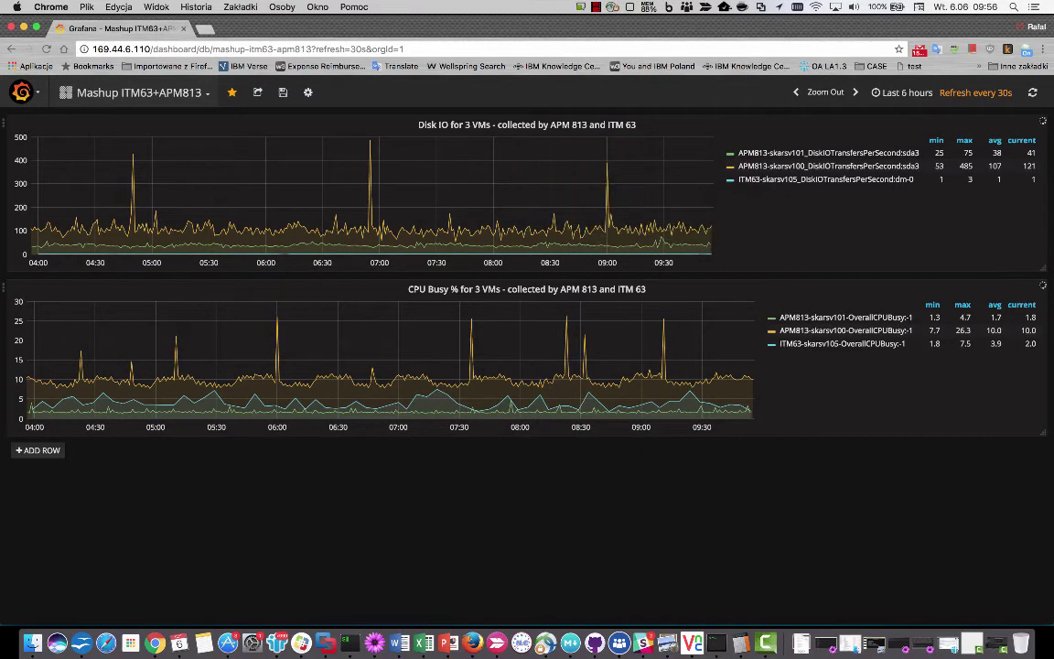
left_click(137, 93)
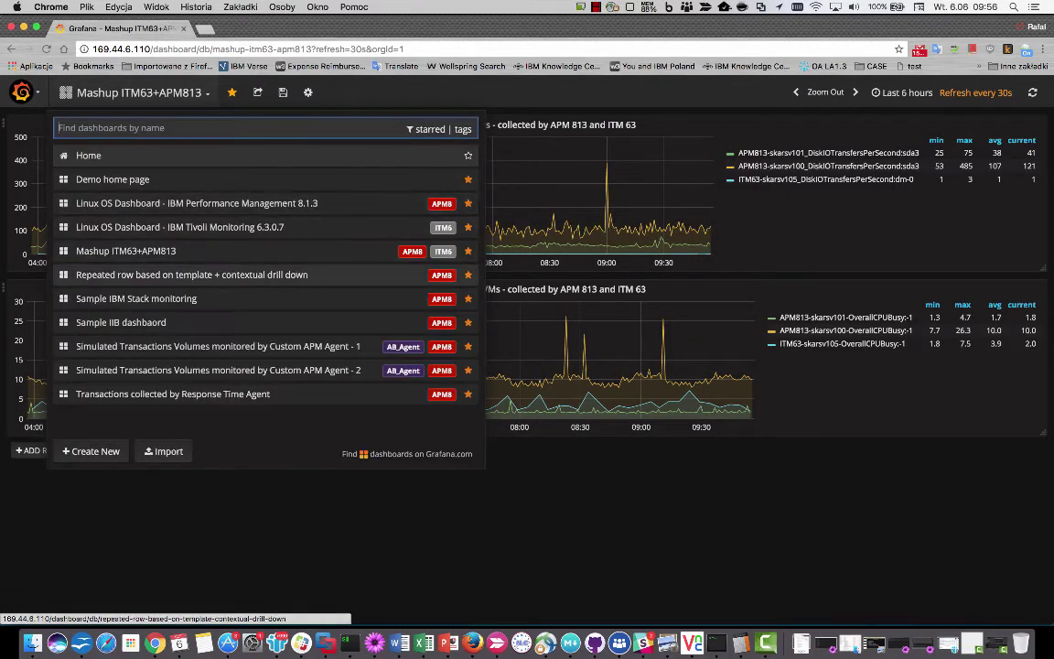
left_click(193, 275)
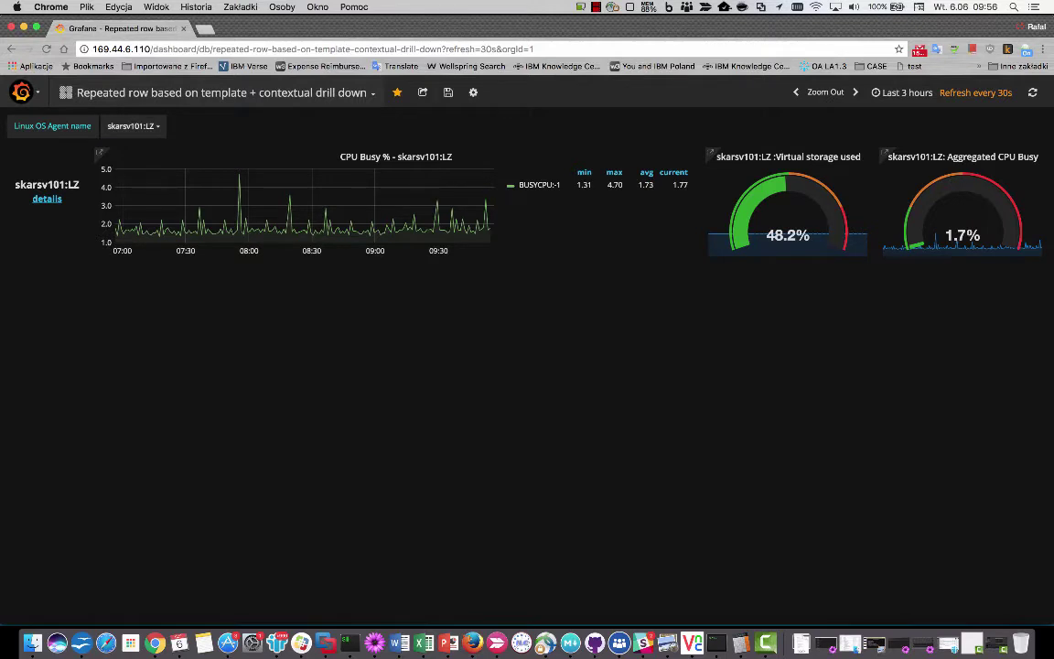
Add skarsv100:LZ to the selected Linux OS agents so rows for both skarsv101:LZ and skarsv100:LZ are shown.
left_click(133, 126)
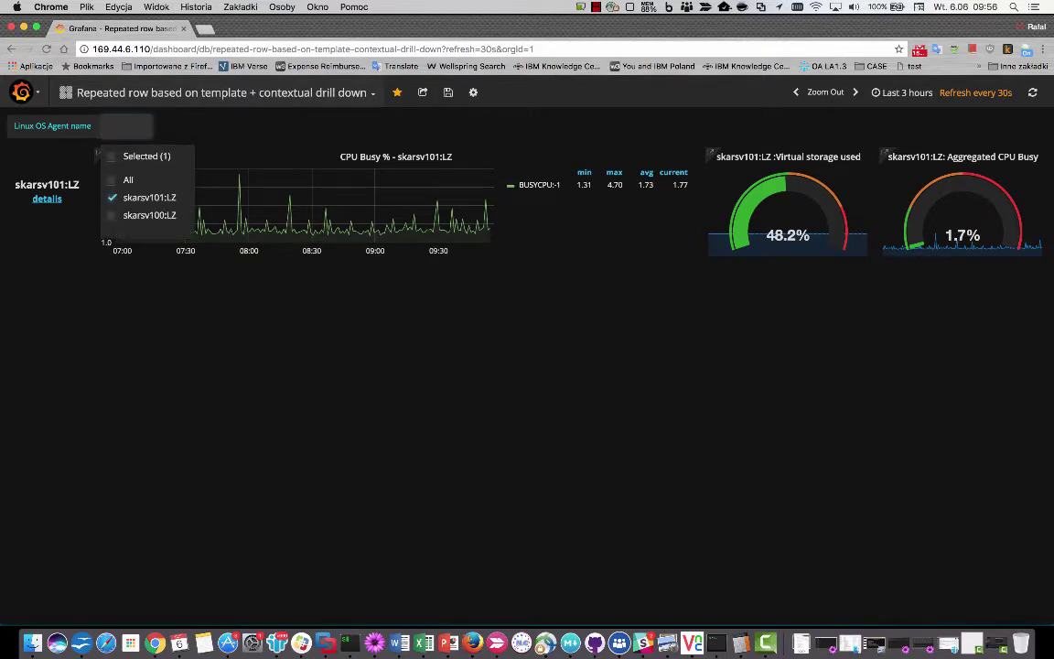
key("Down")
key("Down")
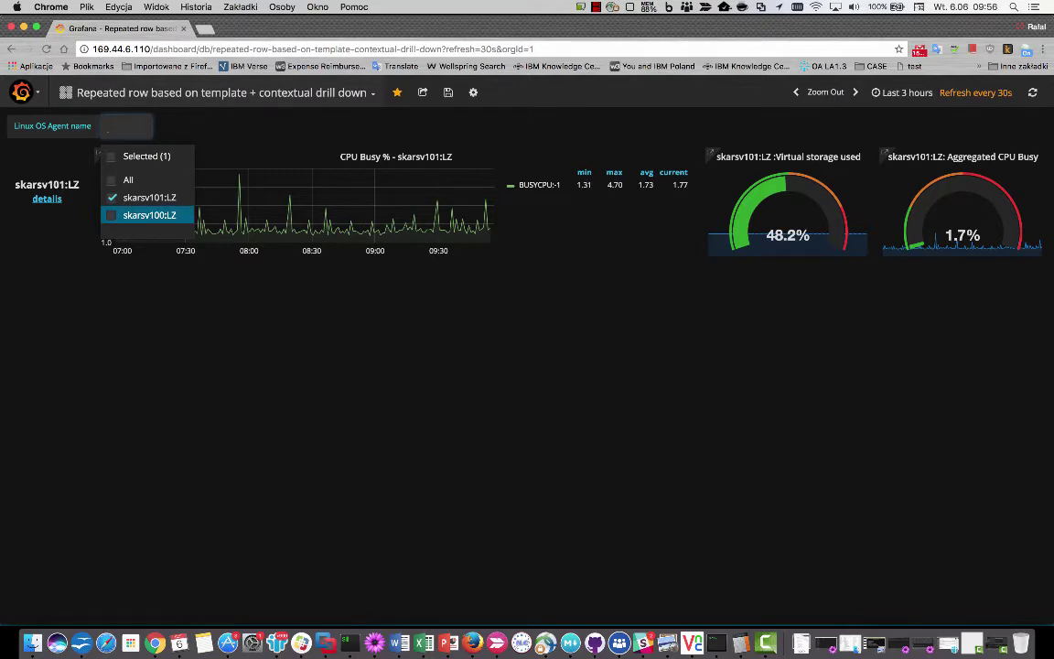
key("space")
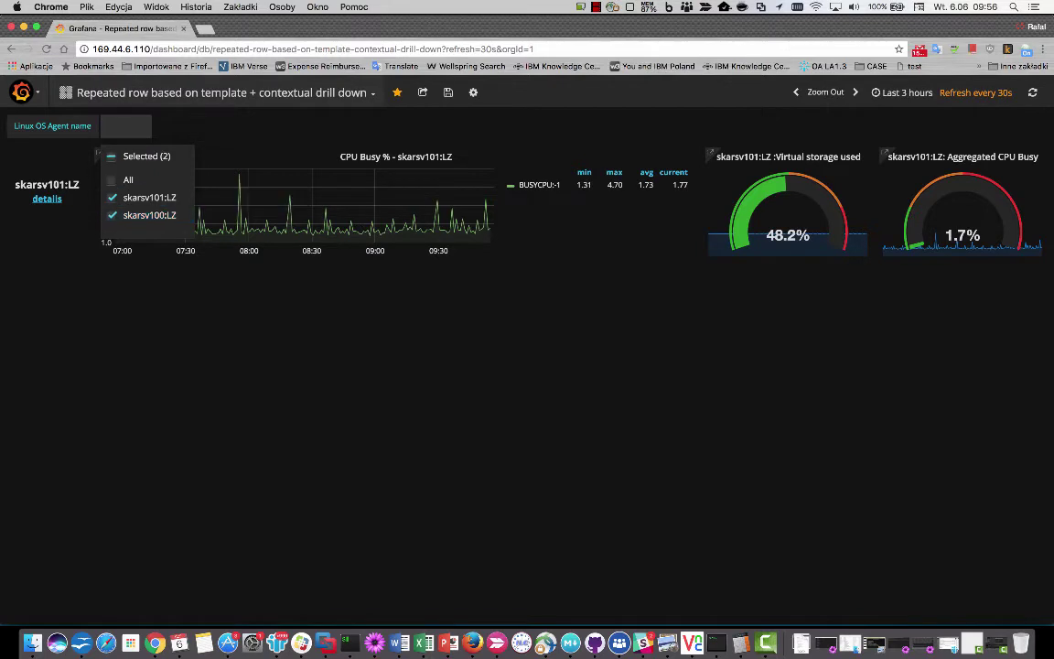
key("Return")
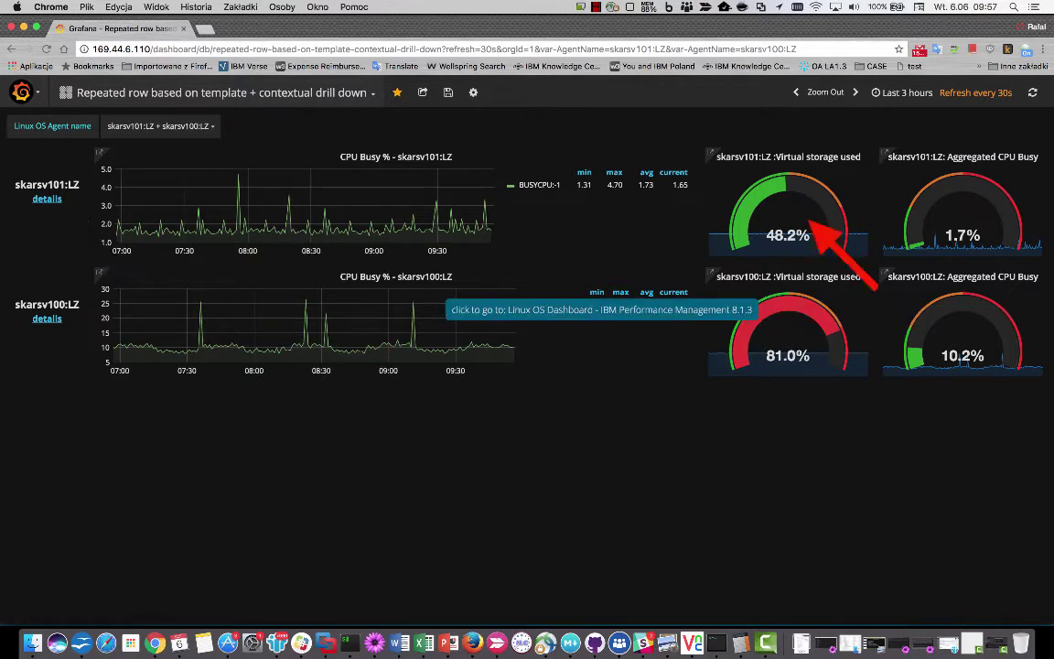
Drill down from the skarsv100:LZ virtual storage gauge to its Linux OS dashboard, and open the Sample IBM Stack monitoring dashboard.
left_click(767, 332)
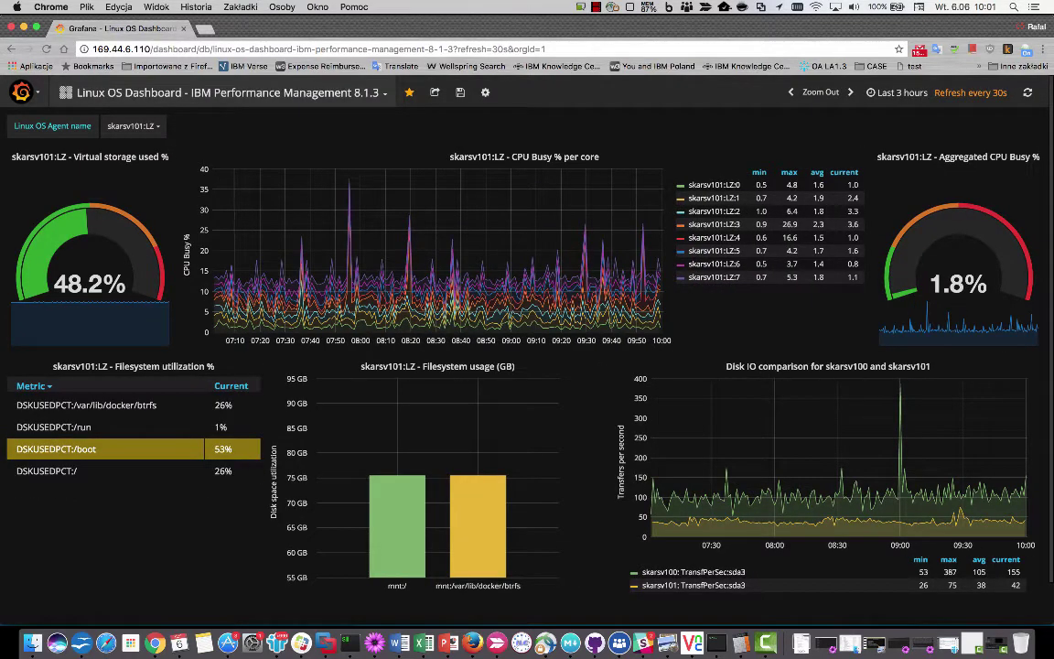
left_click(229, 93)
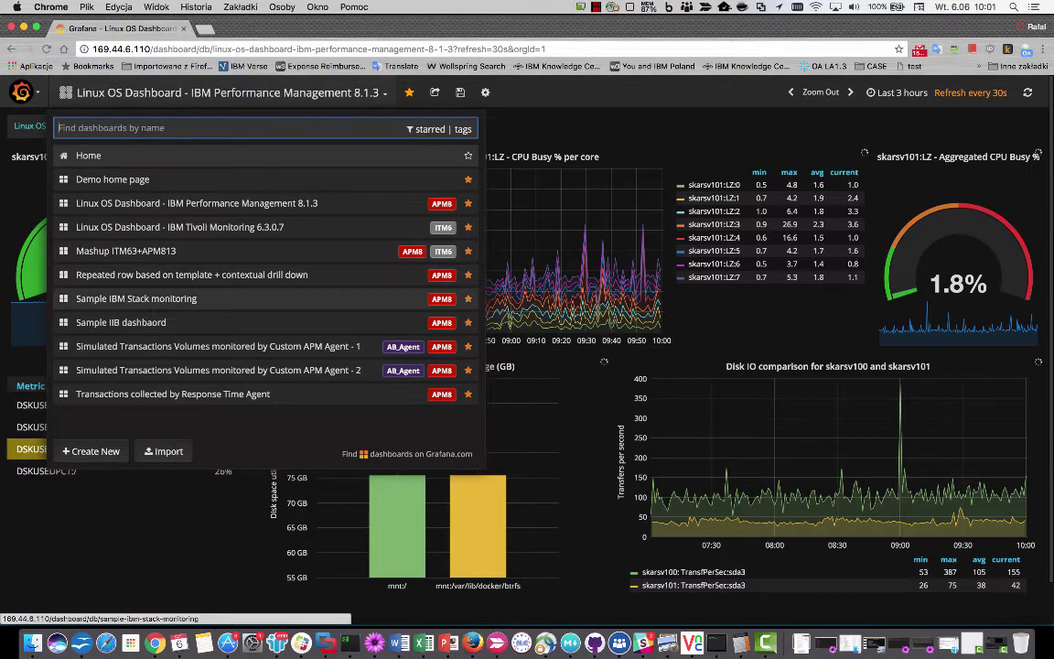
left_click(137, 298)
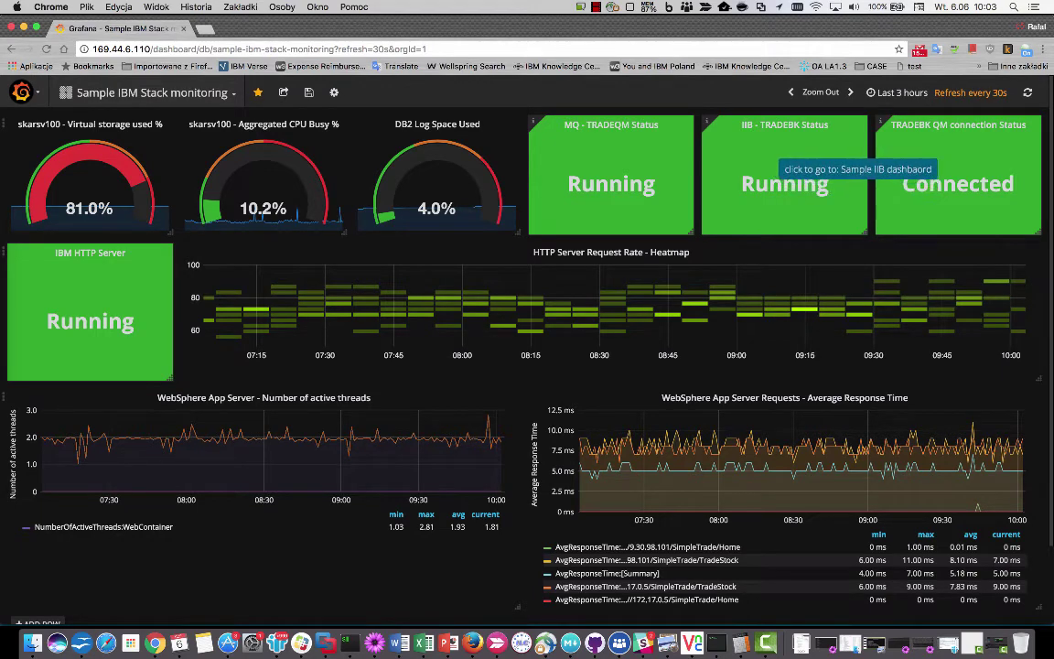
Drill down from the IIB - TRADEBK Status panel to its dashboard, and open the Transactions collected by Response Time Agent dashboard.
left_click(782, 179)
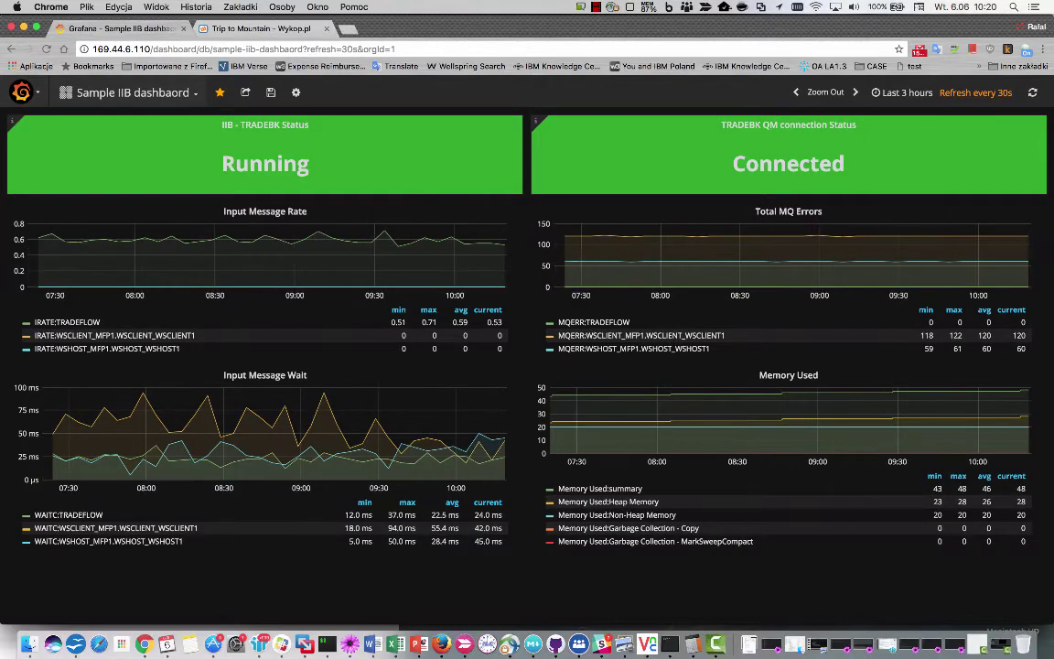
left_click(128, 93)
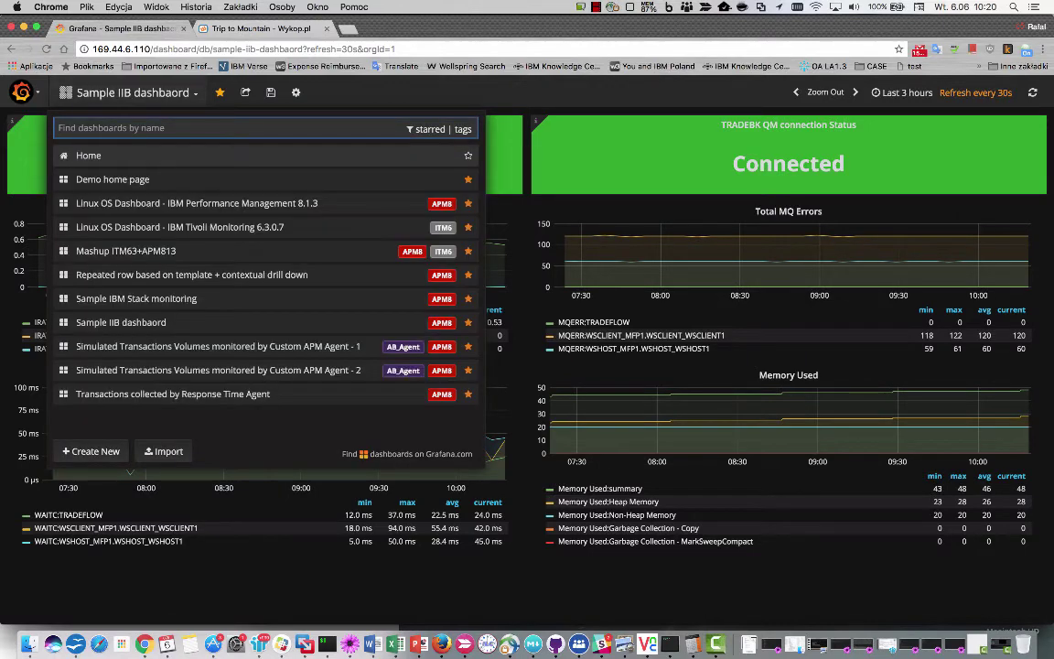
left_click(173, 394)
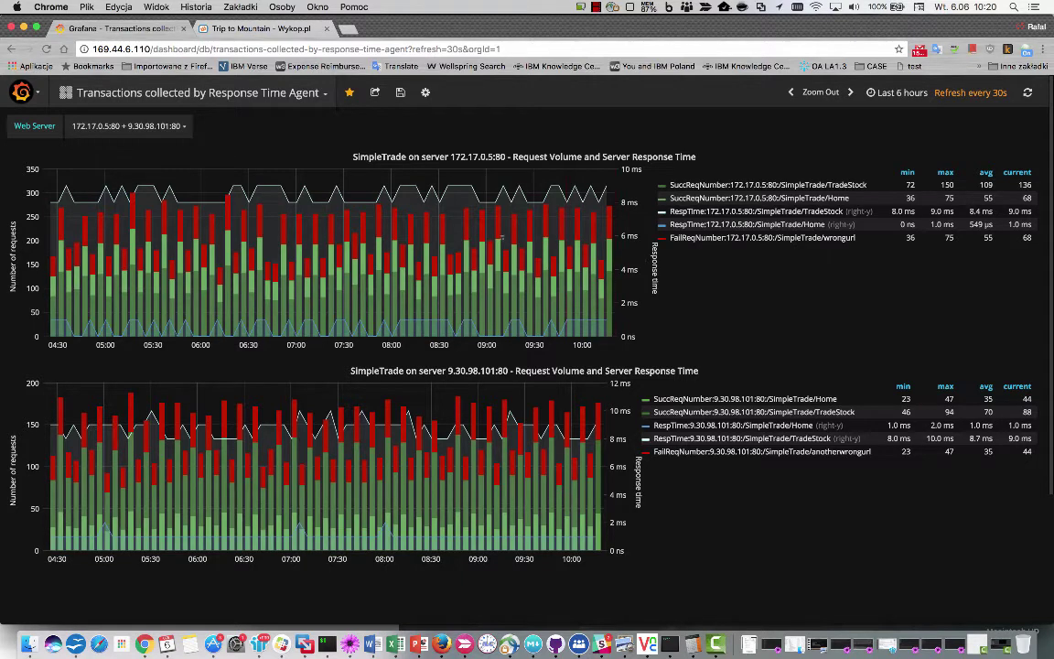
Remove 9.30.98.101:80 from the Web Server filter, leaving only 172.17.0.5:80 selected.
left_click(126, 125)
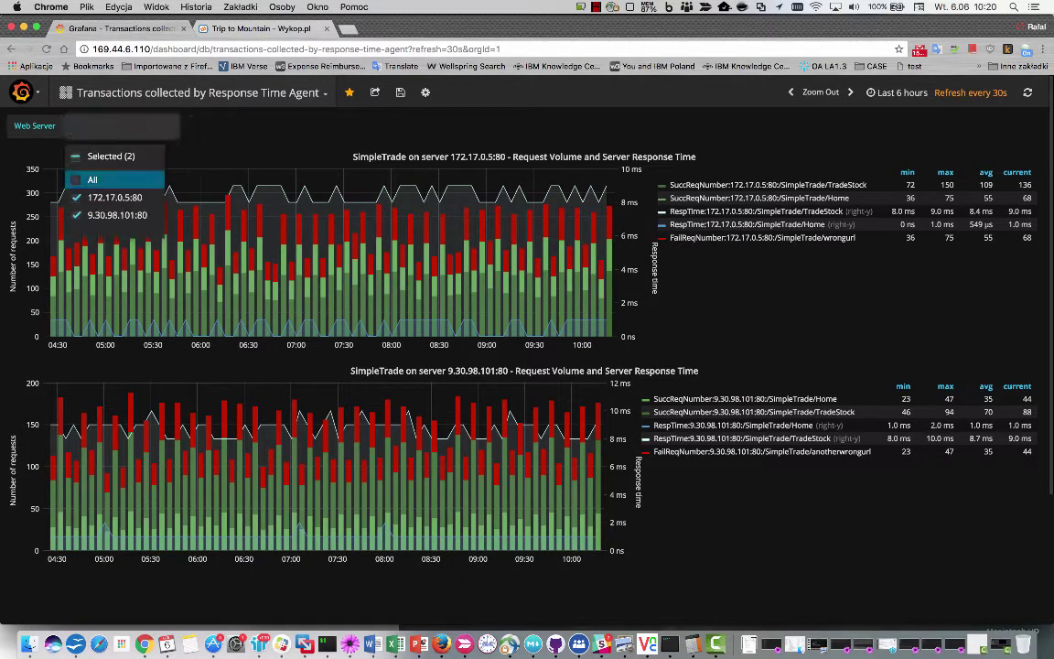
key("Down")
key("Down")
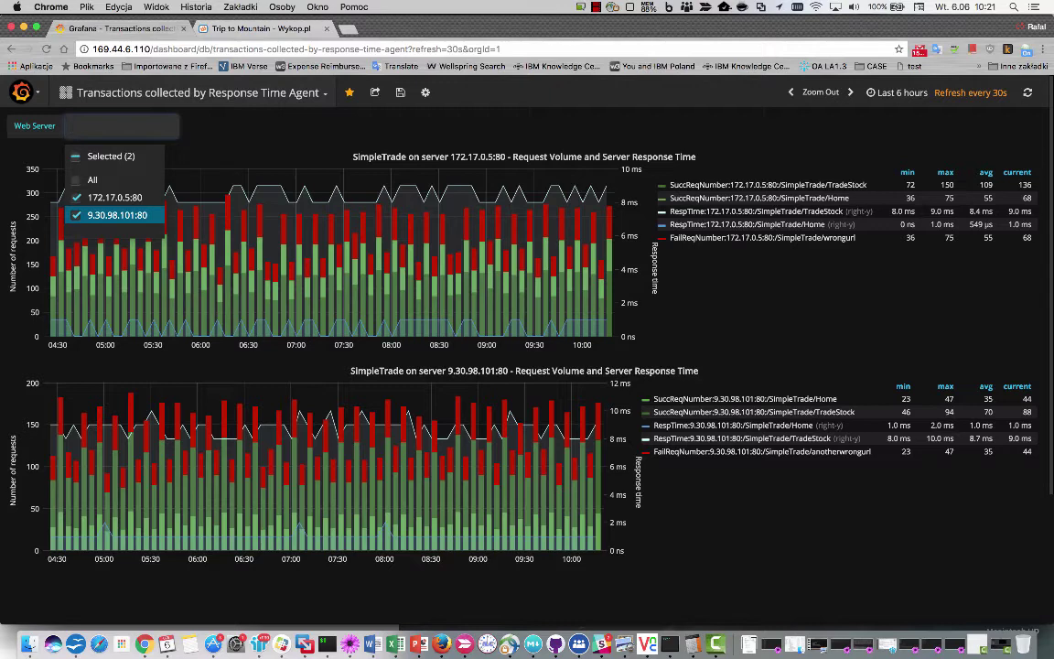
key("space")
key("Return")
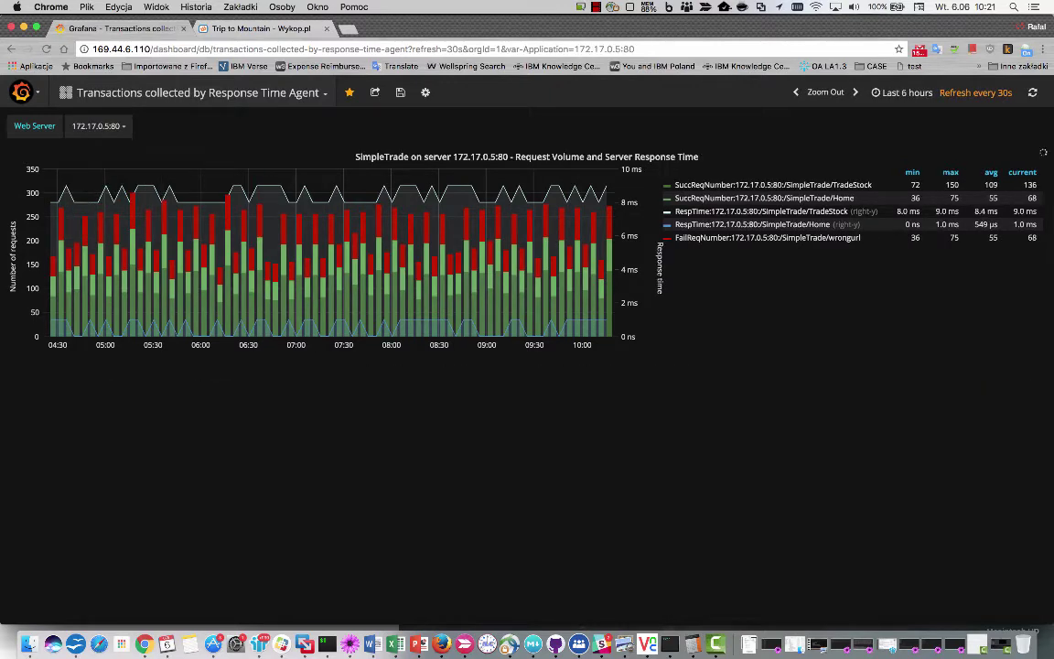
Open the Simulated Transactions Volumes monitored by Custom APM Agent - 1 dashboard and deselect BRANCH0 in its TransactionType filter.
left_click(101, 93)
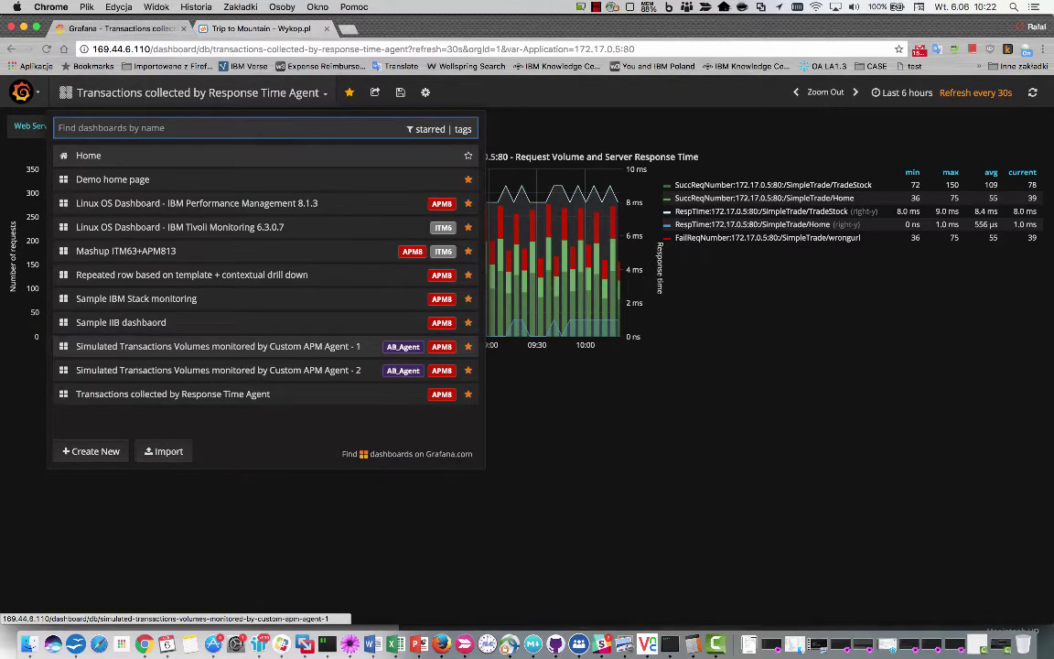
left_click(218, 346)
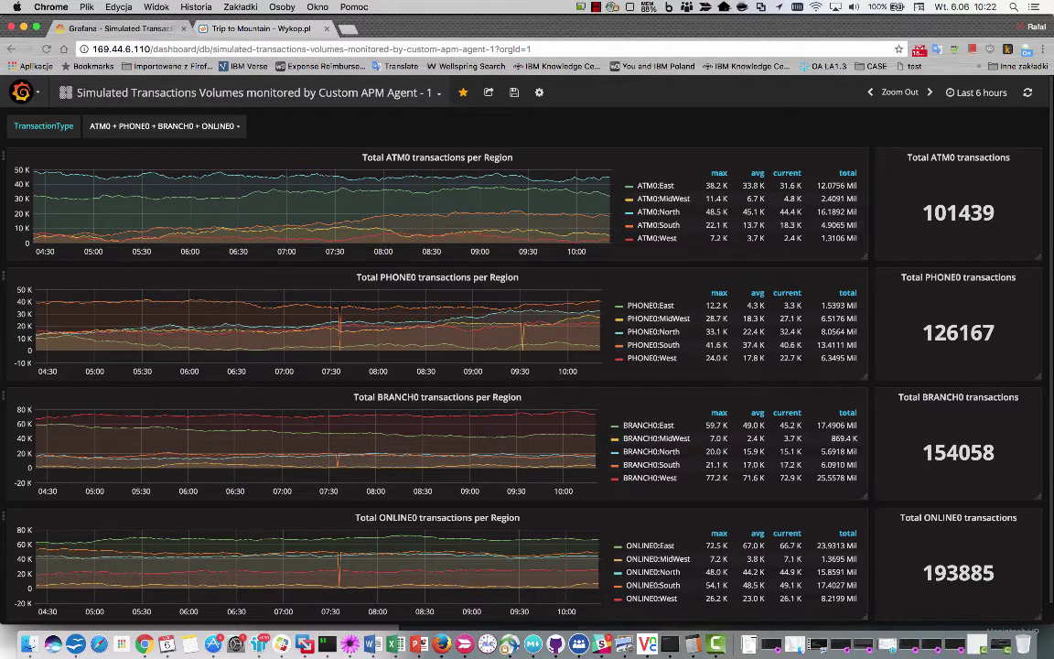
left_click(163, 125)
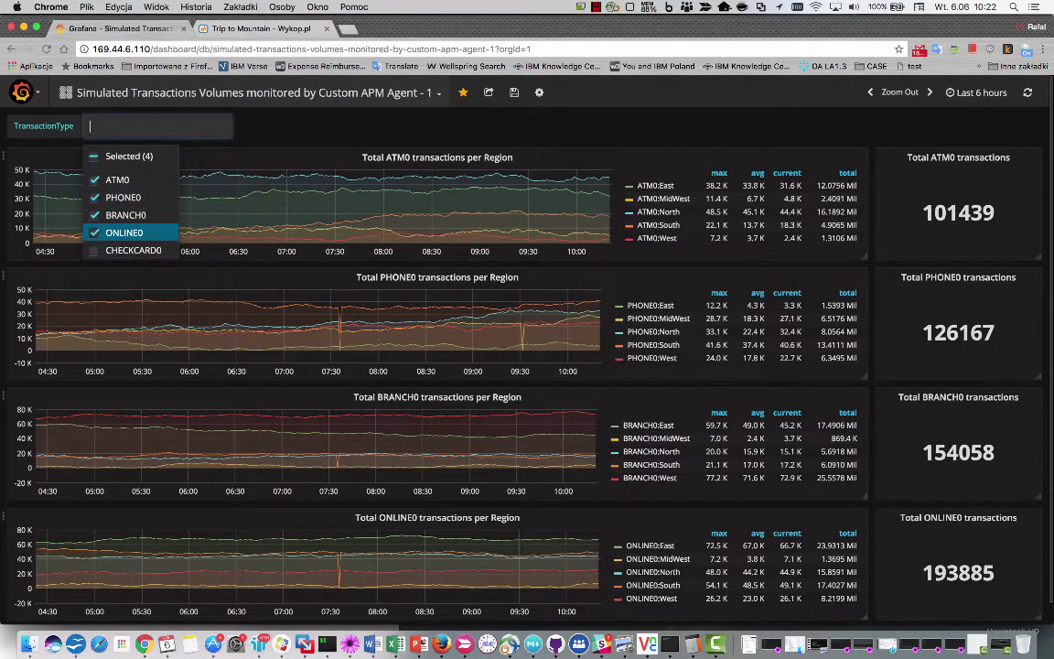
left_click(125, 215)
left_click(284, 127)
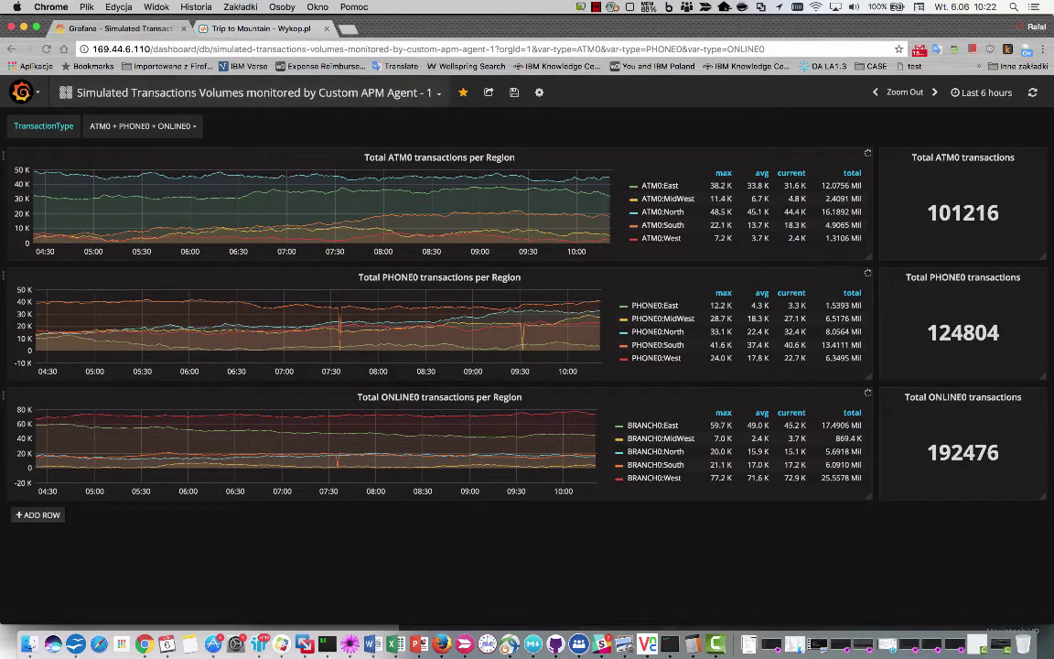
Open the Simulated Transactions Volumes monitored by Custom APM Agent - 2 dashboard.
left_click(256, 93)
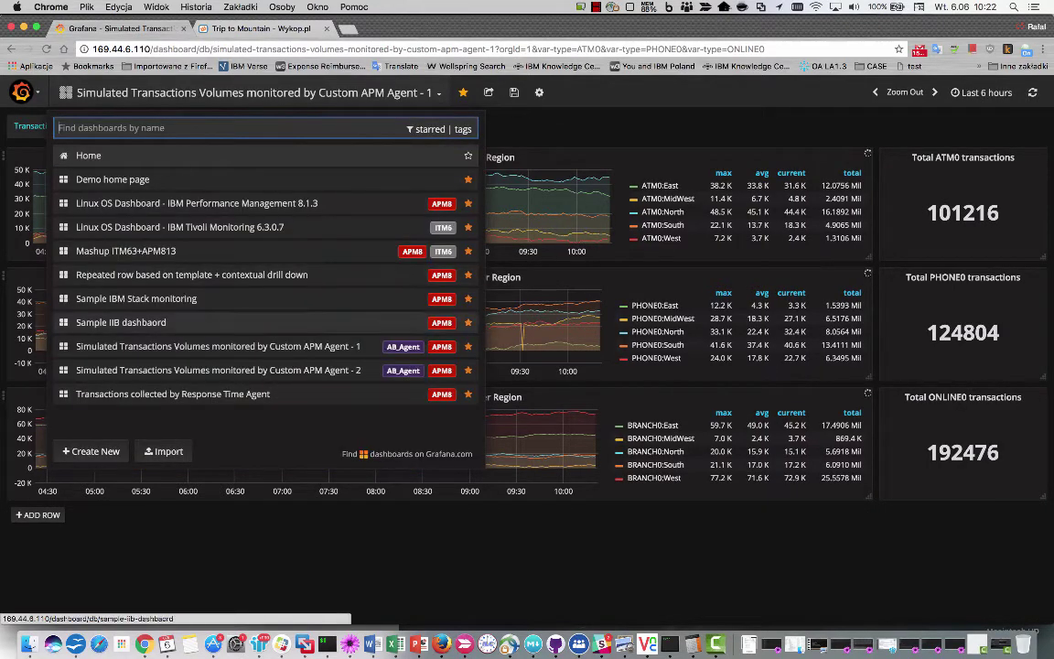
left_click(217, 370)
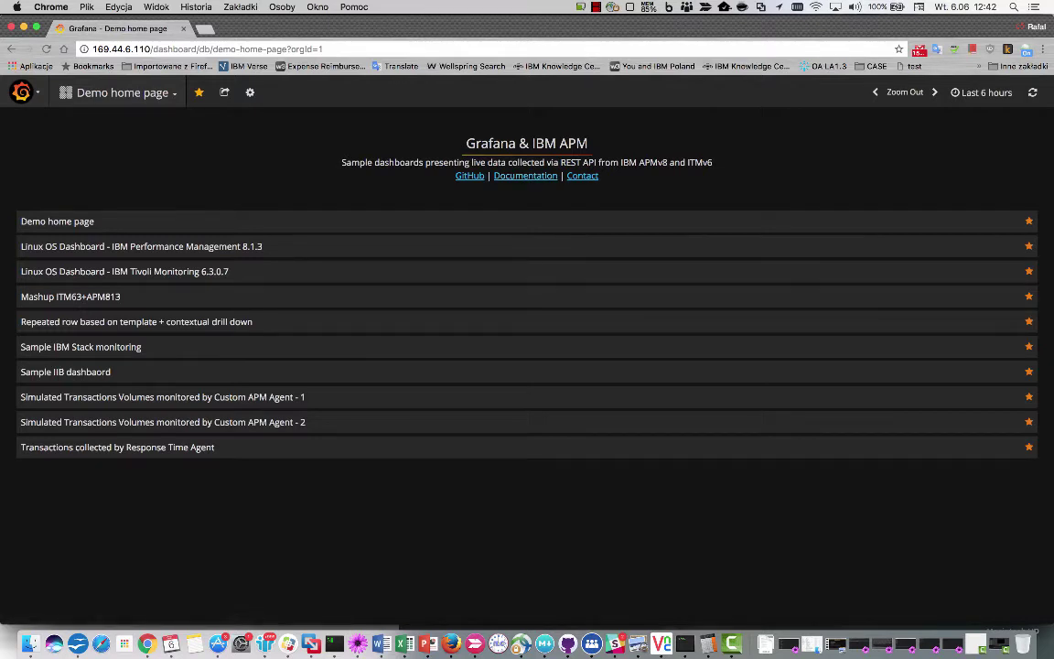
Switch the demo account from the main organization to the sandbox organization.
left_click(21, 92)
mouse_move(53, 131)
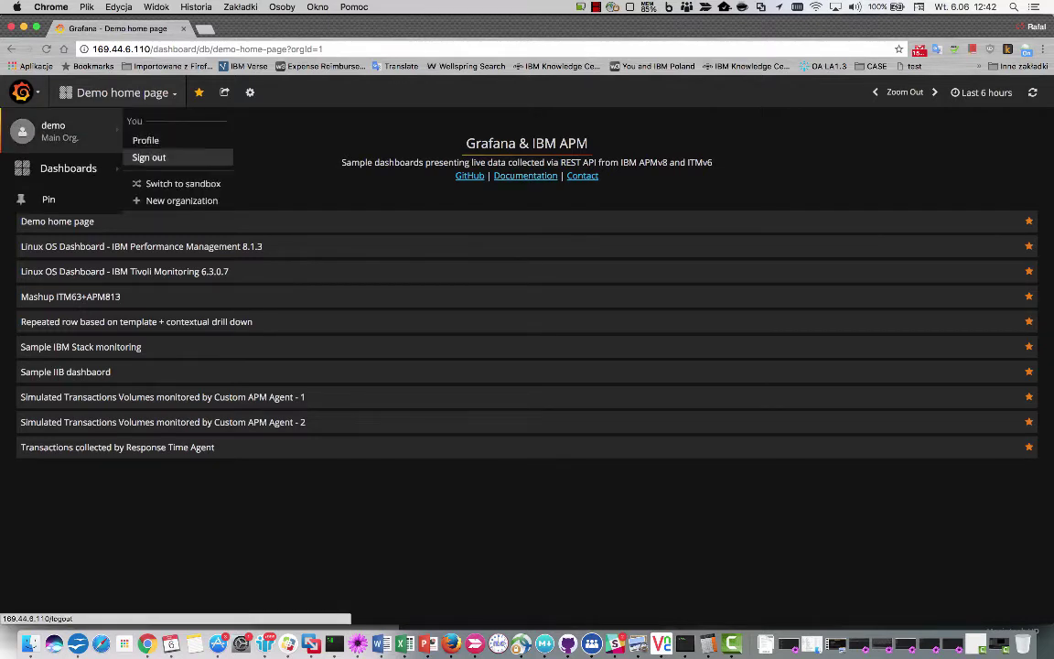
left_click(180, 183)
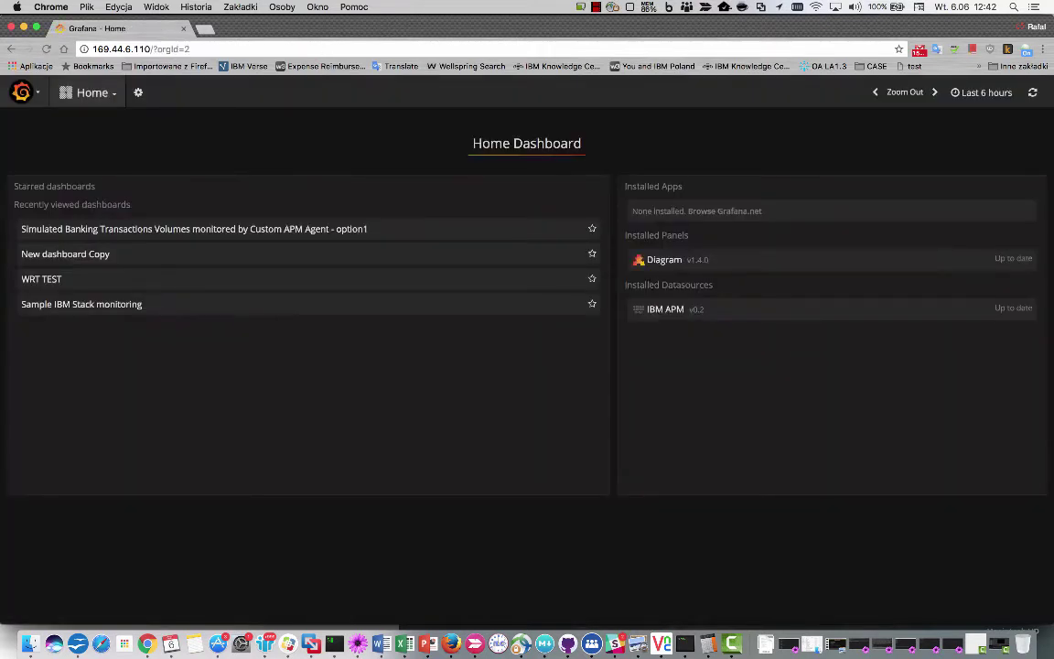
Create a new dashboard and add a Graph panel to its empty row.
left_click(92, 93)
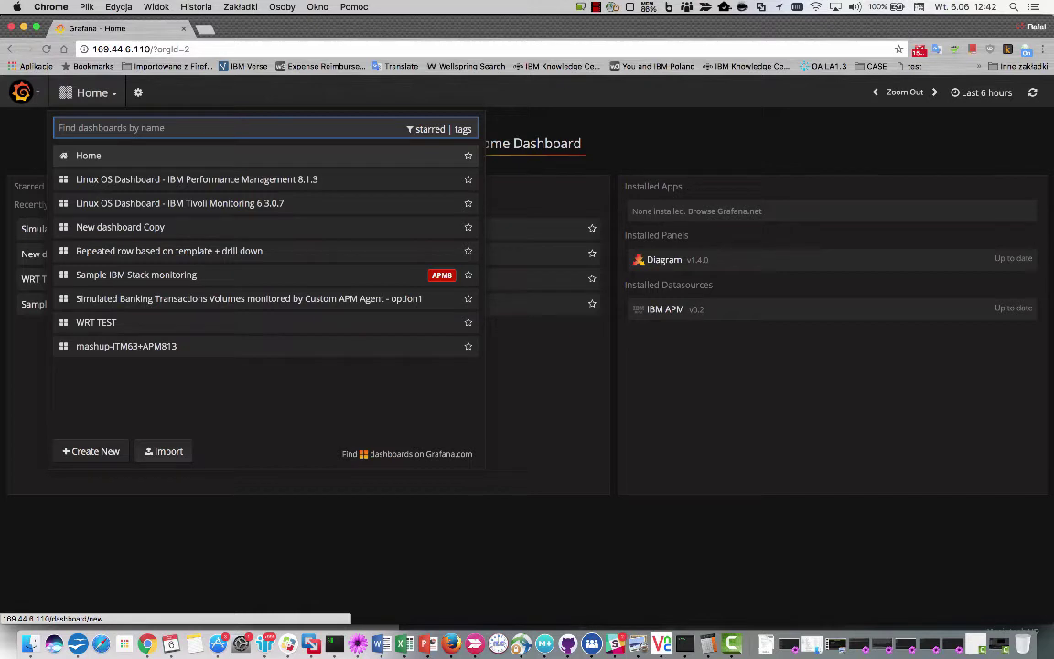
left_click(91, 451)
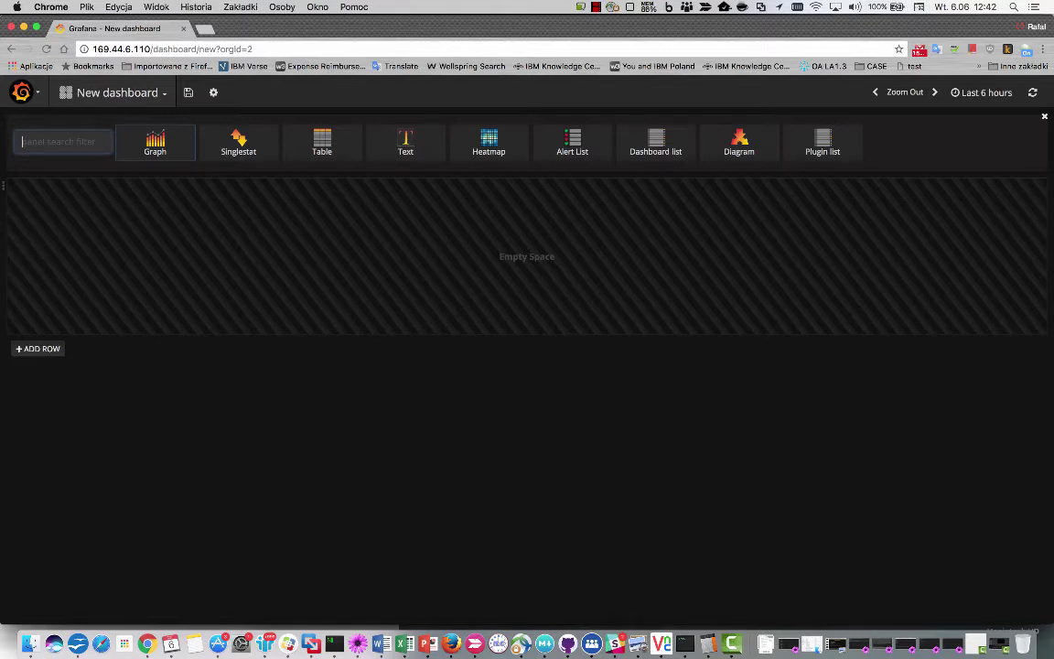
left_click_drag(154, 139, 167, 259)
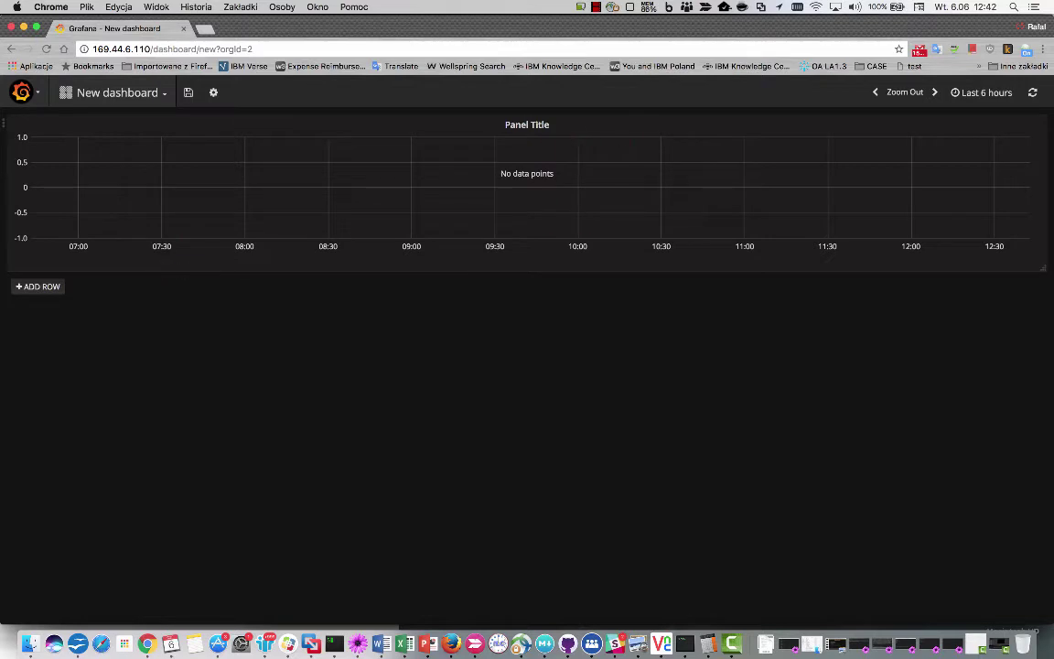
Open the new graph panel for editing and set its panel data source to APM813.
left_click(527, 125)
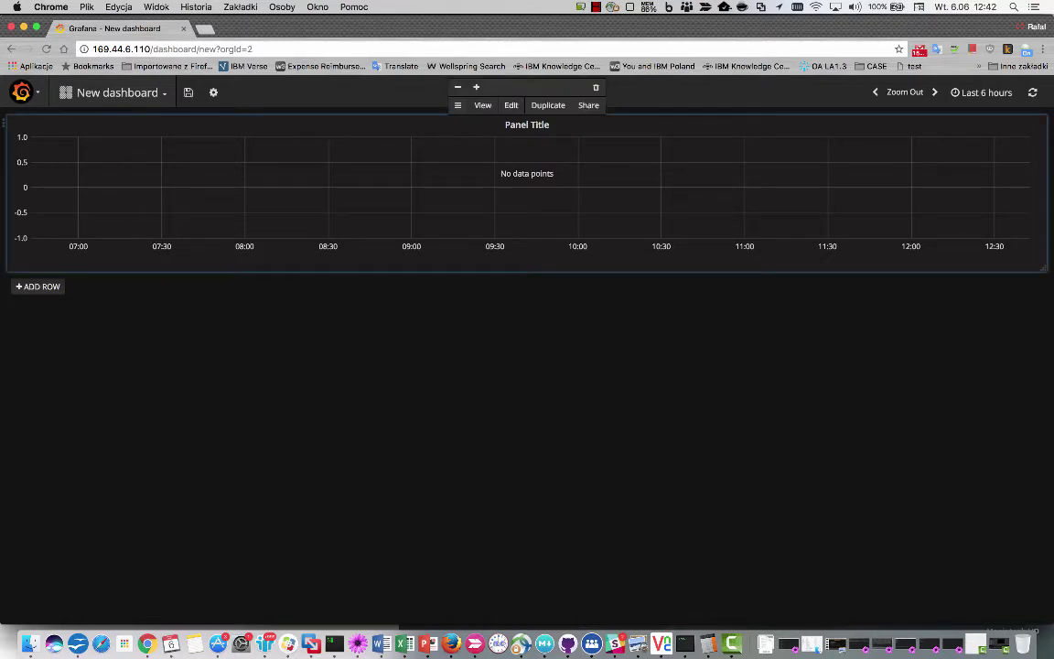
left_click(510, 104)
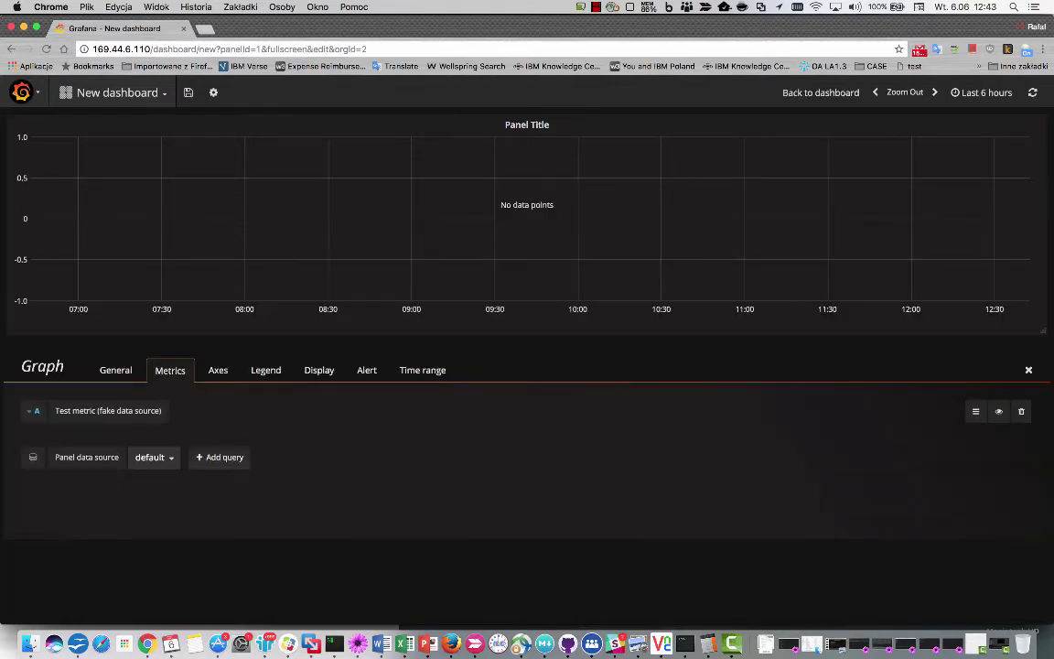
left_click(153, 456)
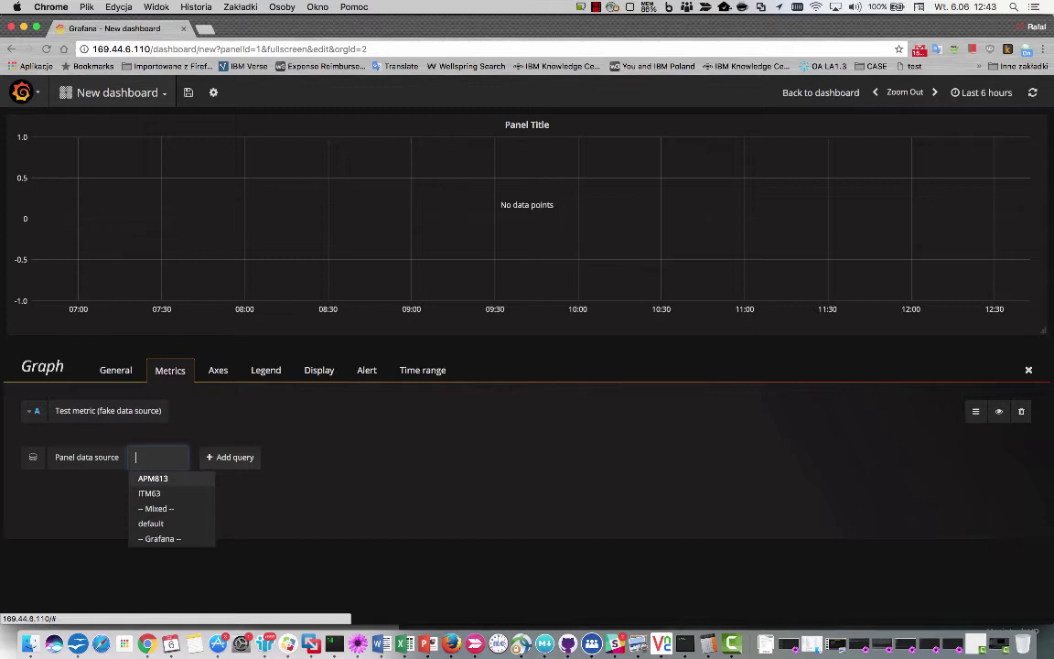
key("Return")
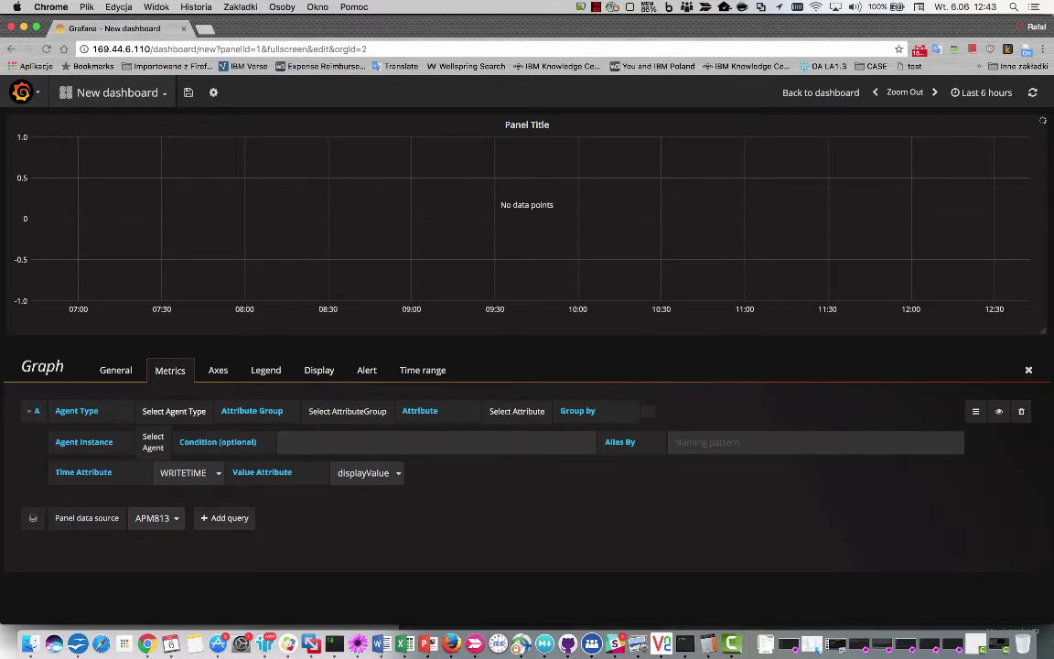
Set the query's agent type to KLZ:Linux OS --> TMSAgent.%IBM.STATIC134.
left_click(174, 411)
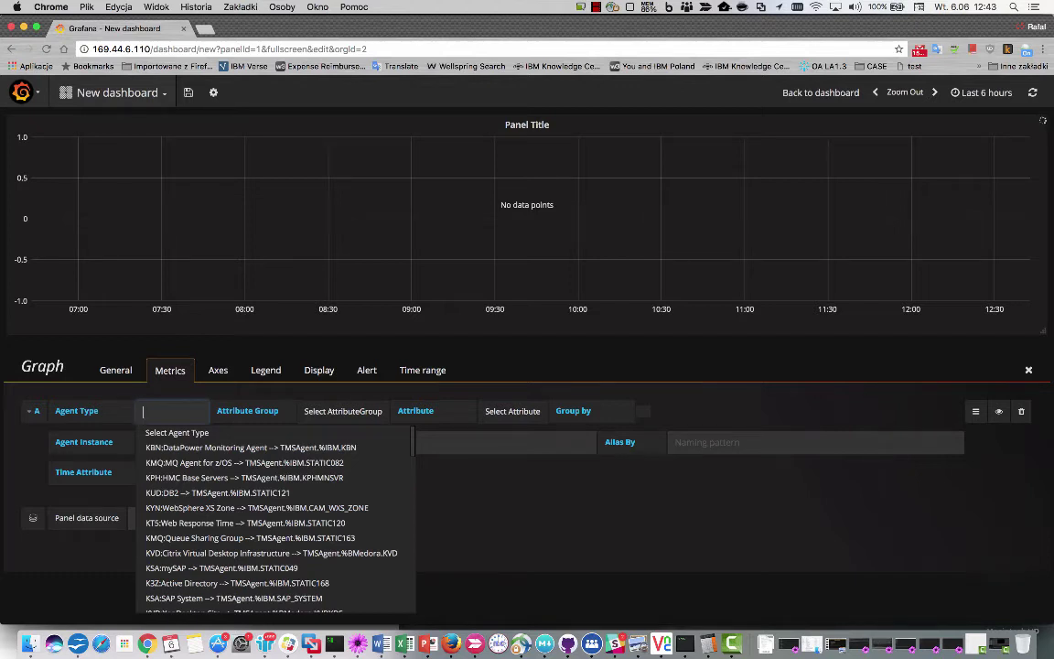
type("linux")
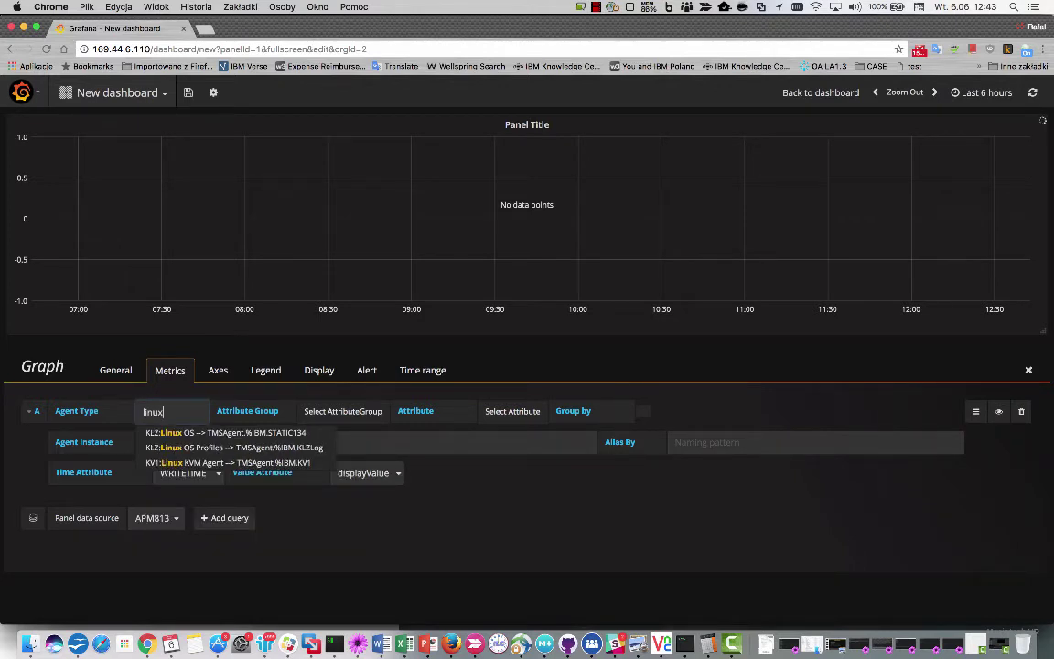
key("Down")
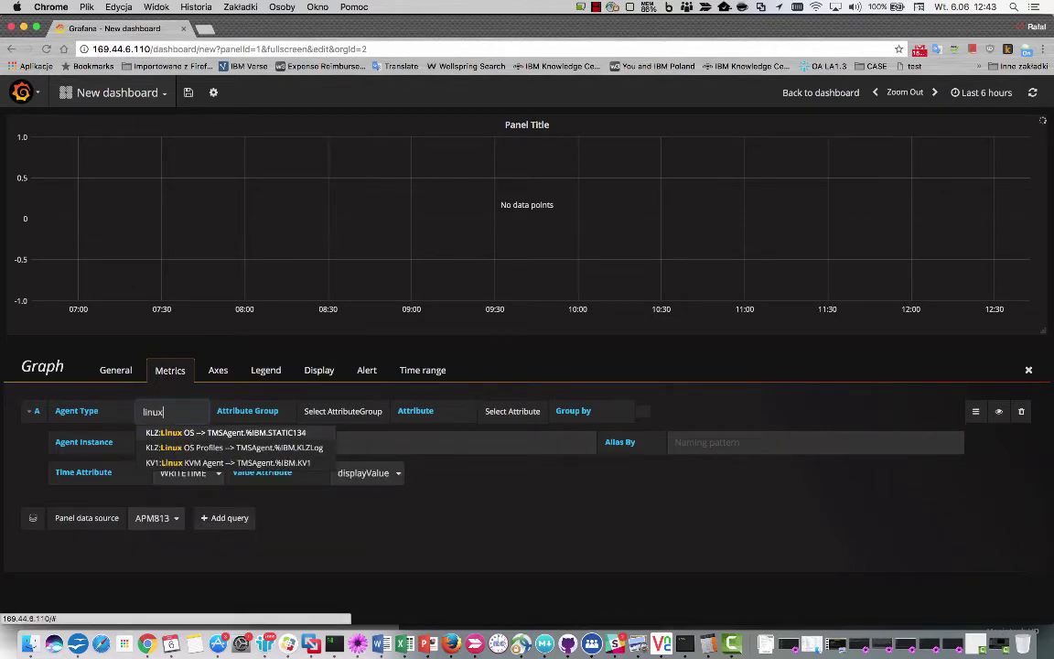
key("Return")
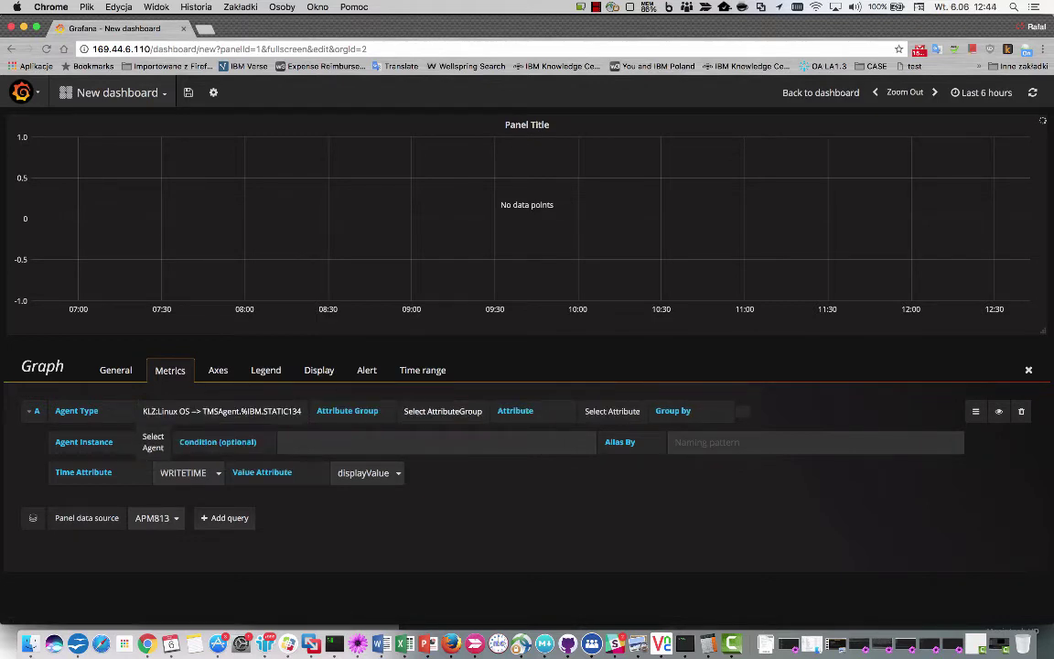
Choose KLZ_CPU --> MetricGroup.KLZCPU as the query's attribute group and Busy CPU (Percent) --> BUSYCPU as its attribute.
key("Tab")
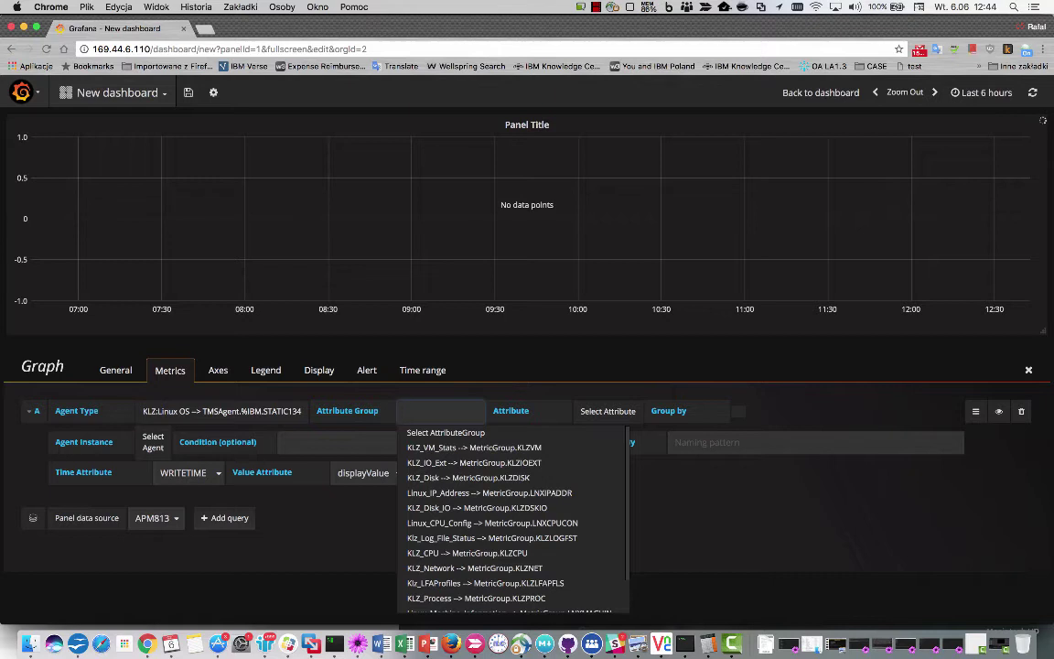
type("CPU")
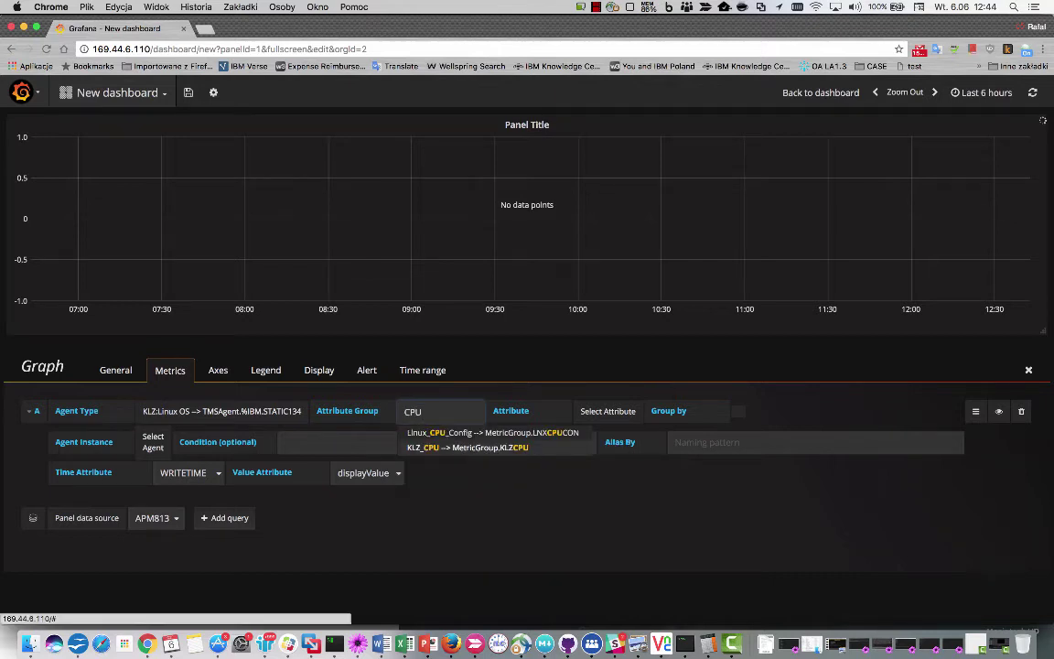
left_click(467, 447)
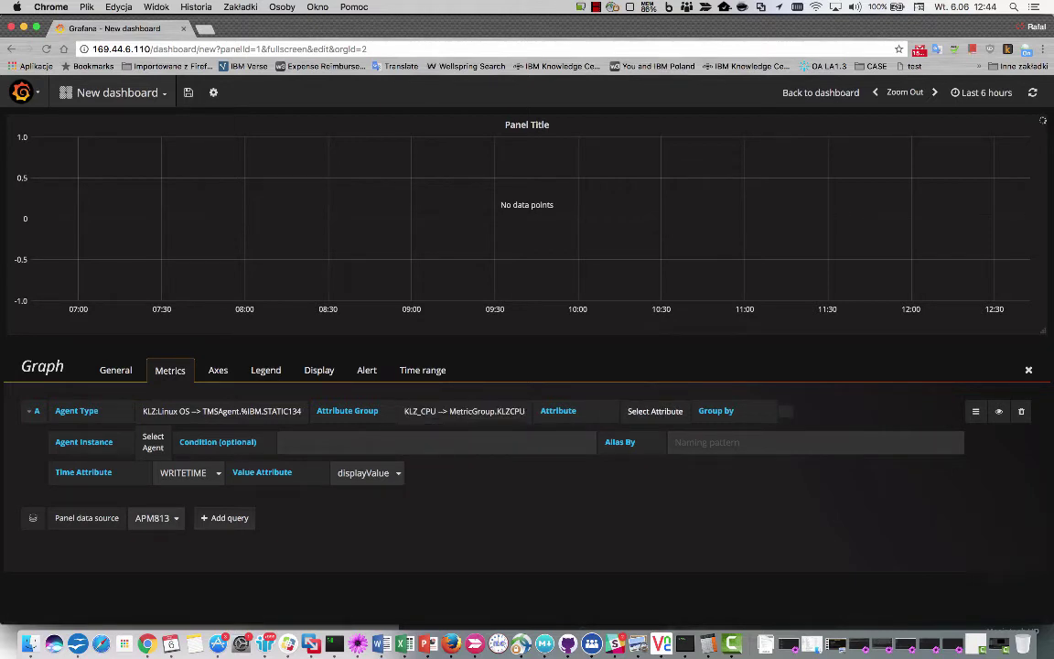
left_click(655, 411)
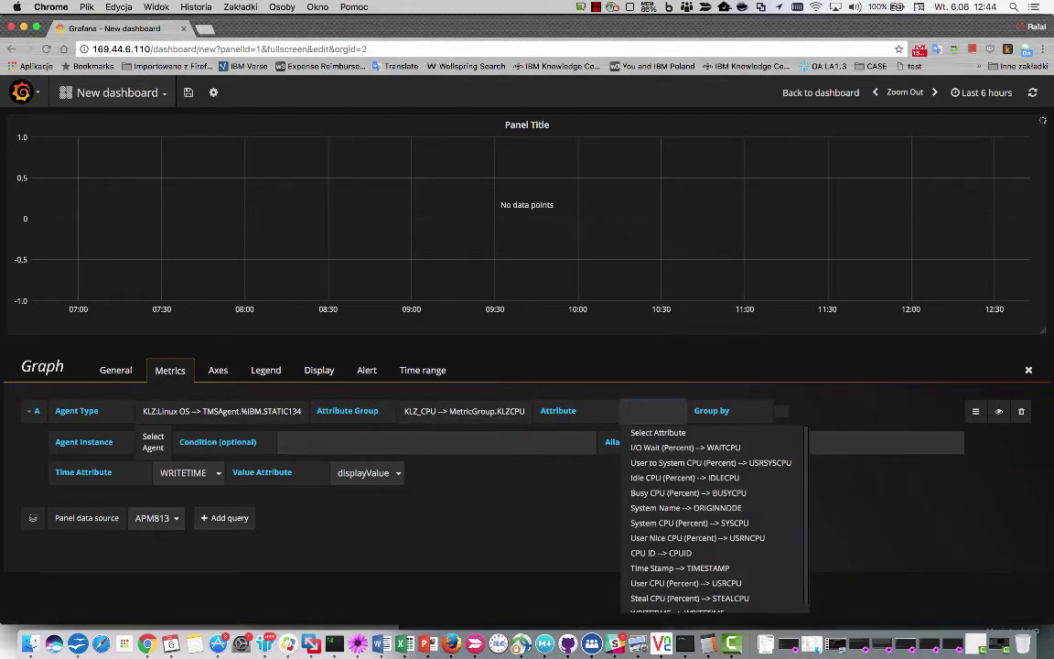
type("busy")
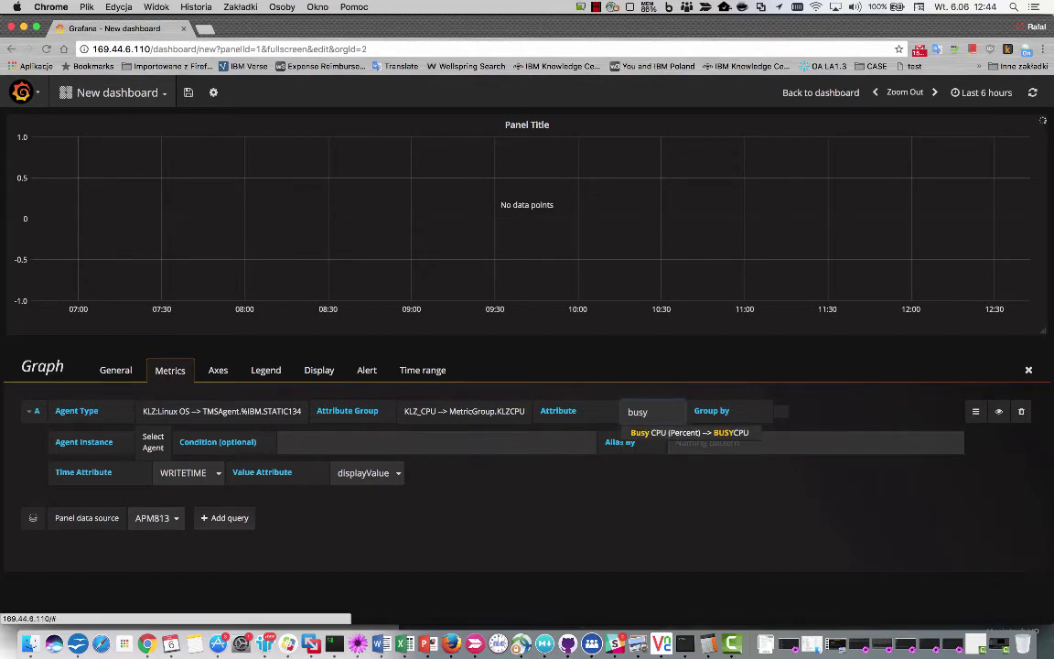
key("Return")
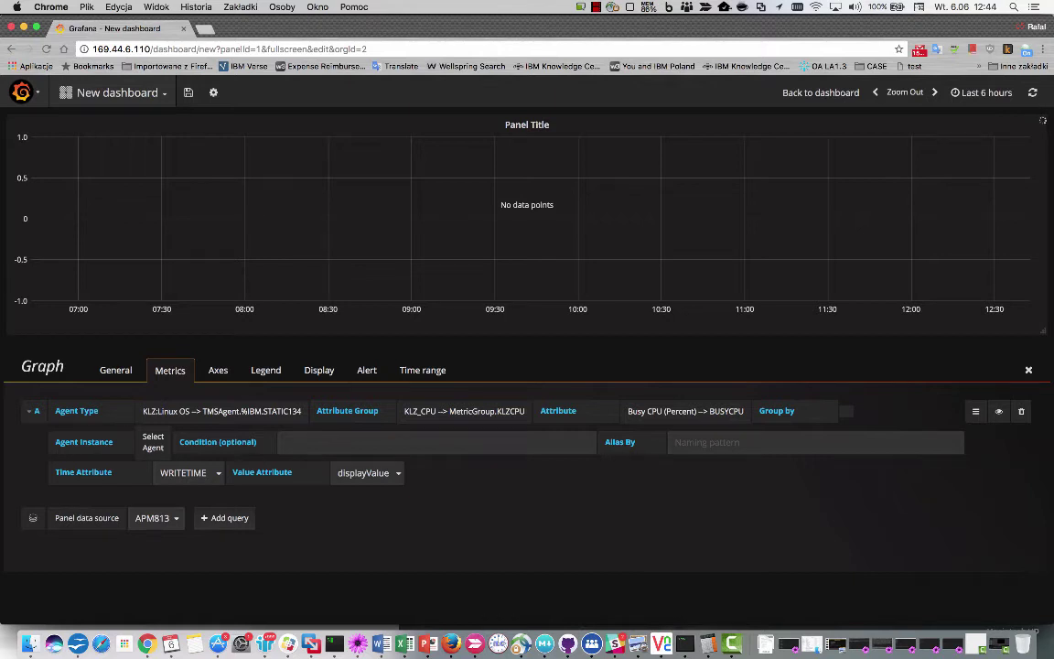
Group the query by CPU ID --> CPUID and choose skarsv101:LZ as the agent instance.
left_click(870, 411)
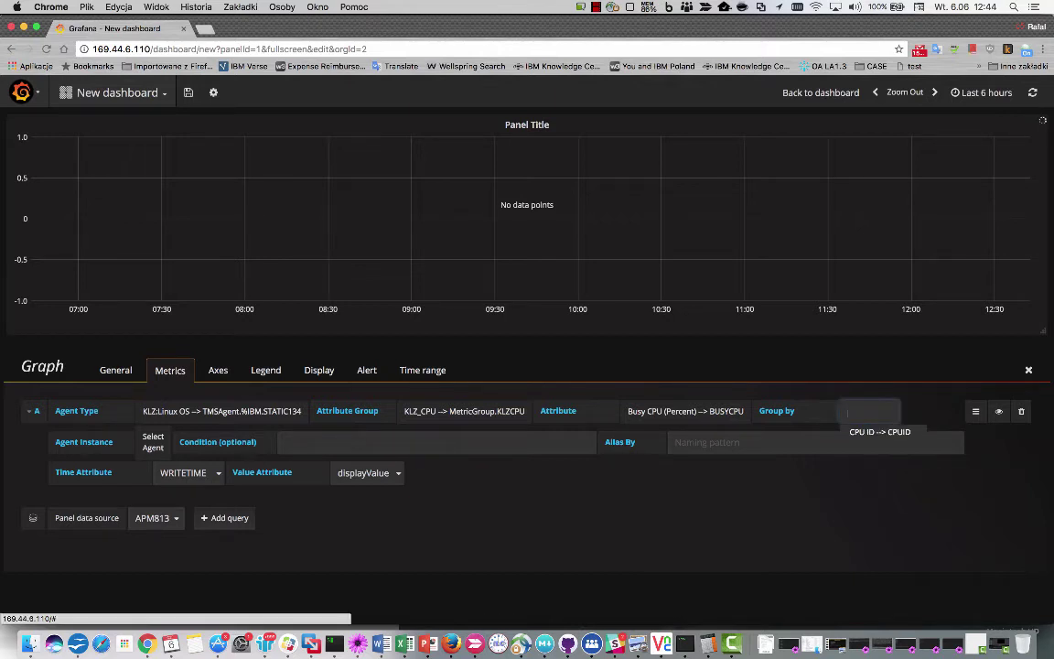
left_click(879, 432)
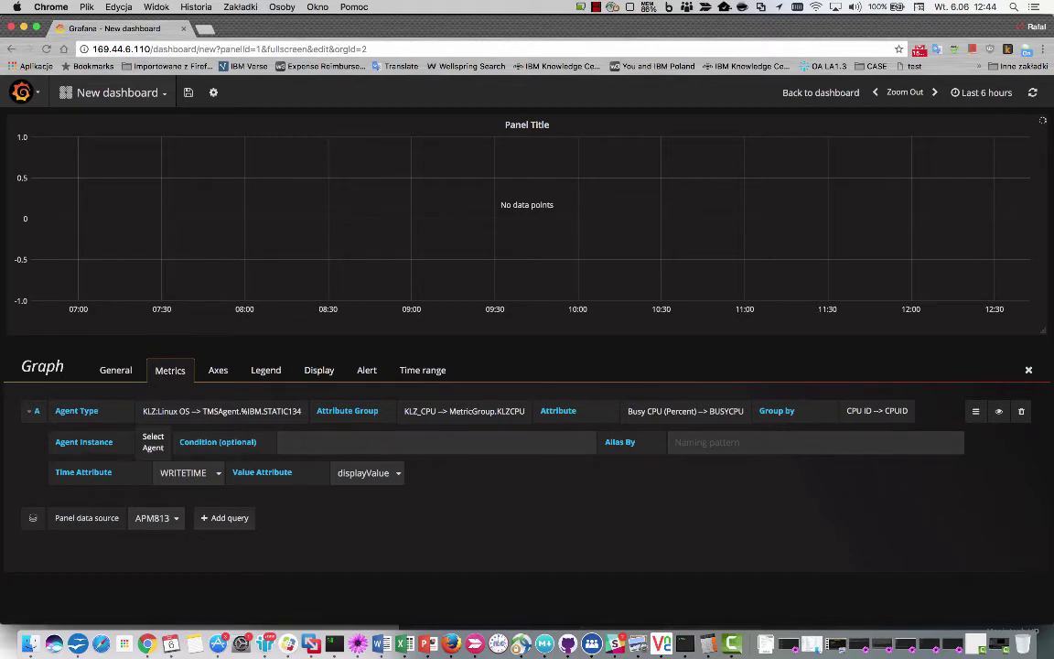
left_click(153, 443)
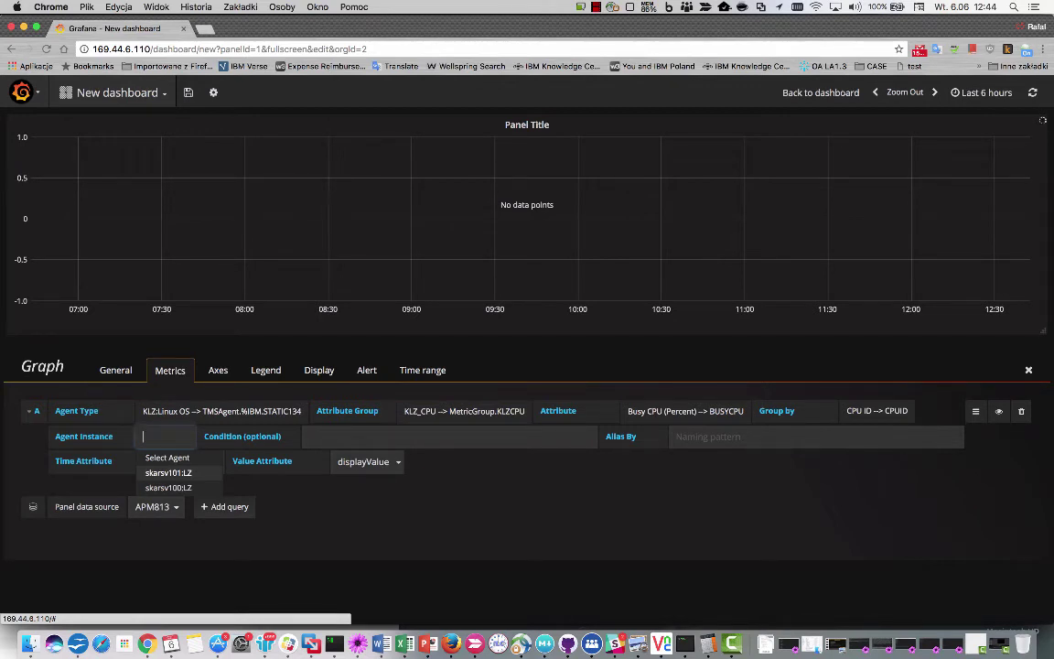
left_click(169, 472)
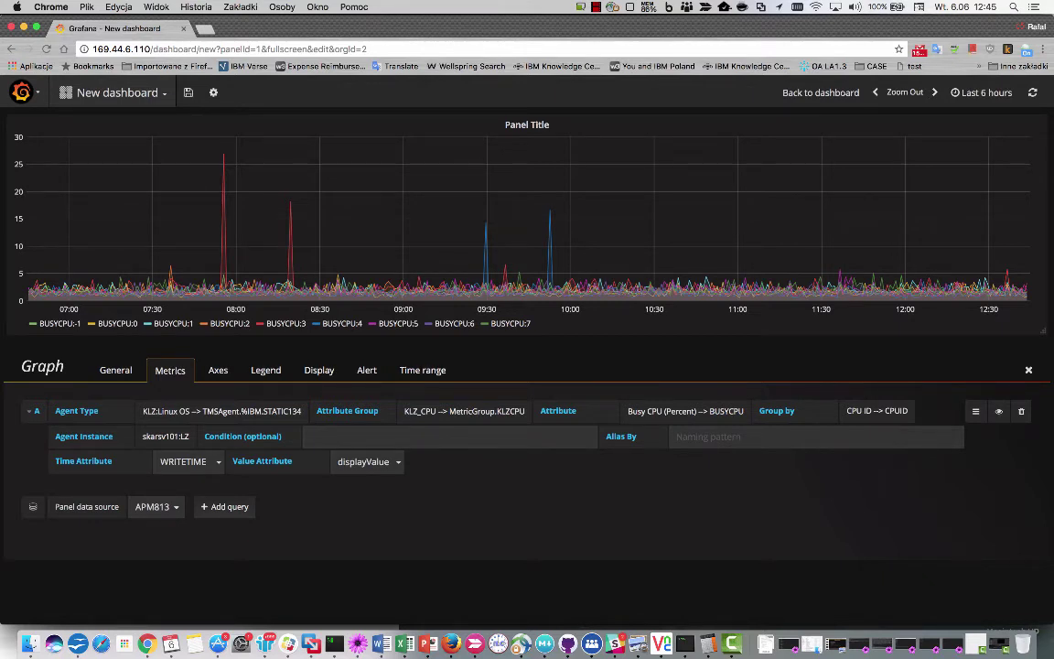
Restrict the query with the condition CPUID=-1.
left_click(403, 437)
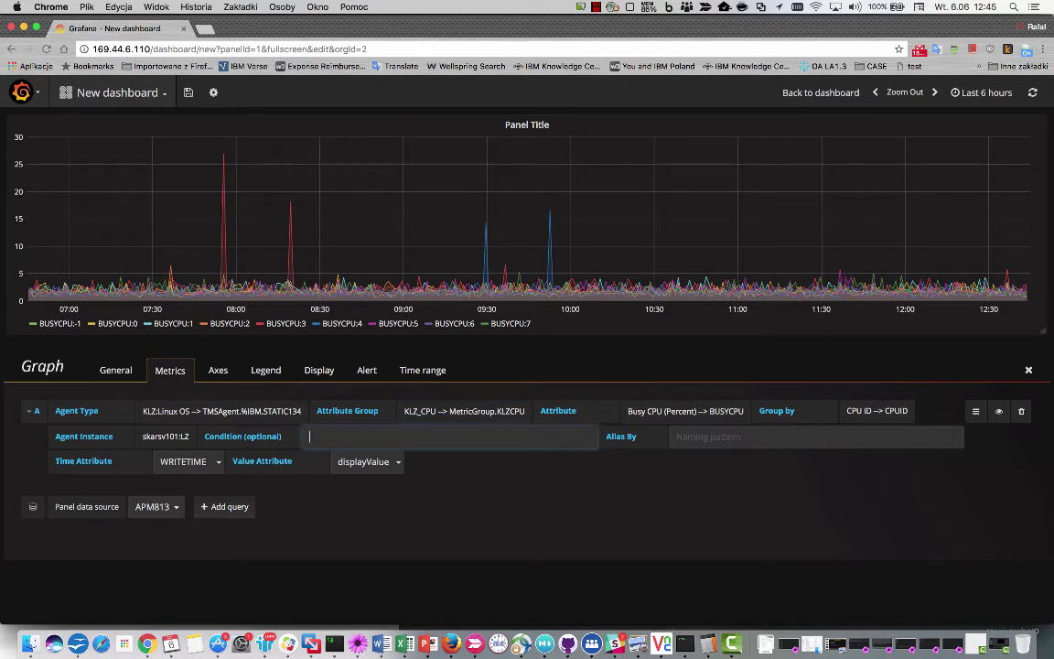
type("CPUID=-1")
key("Return")
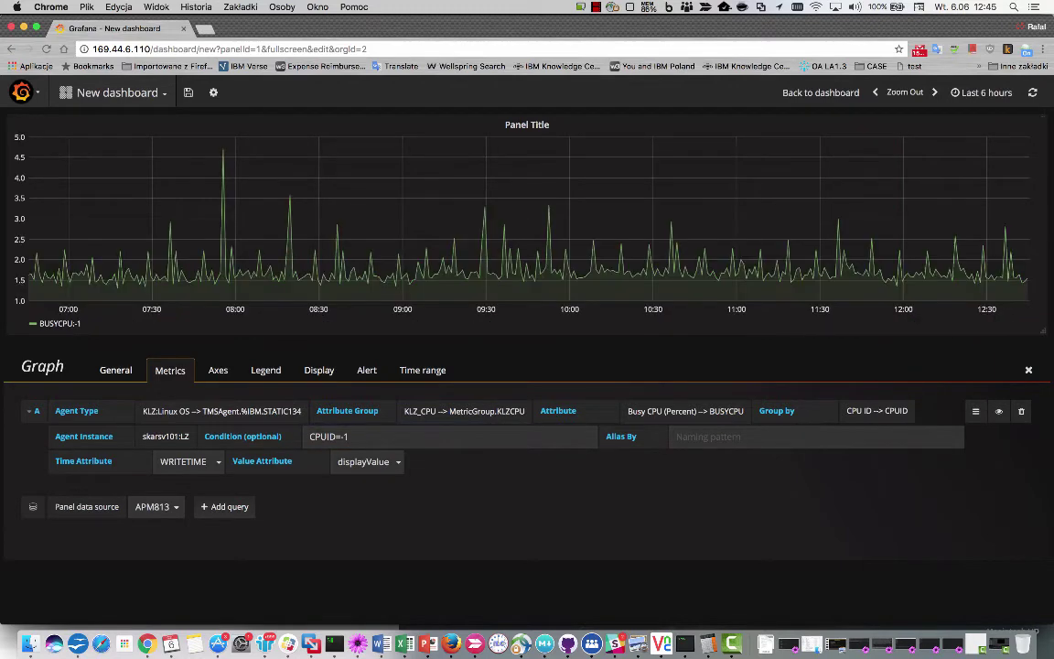
Set the graph panel's title to "CPU Busy %".
left_click(115, 370)
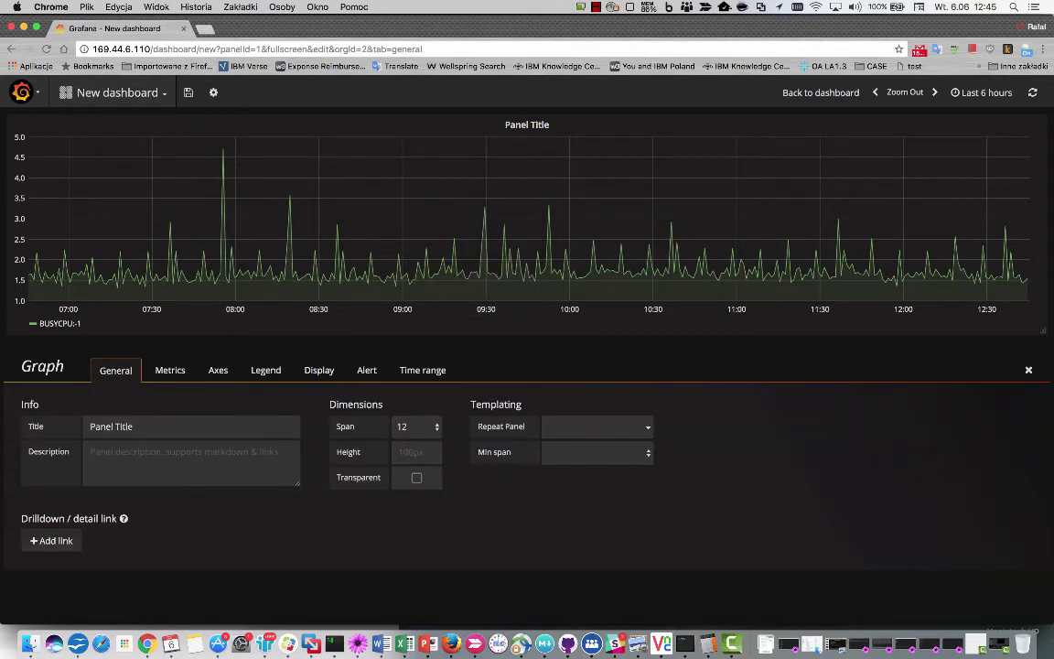
triple_click(112, 426)
type("CPU Busy")
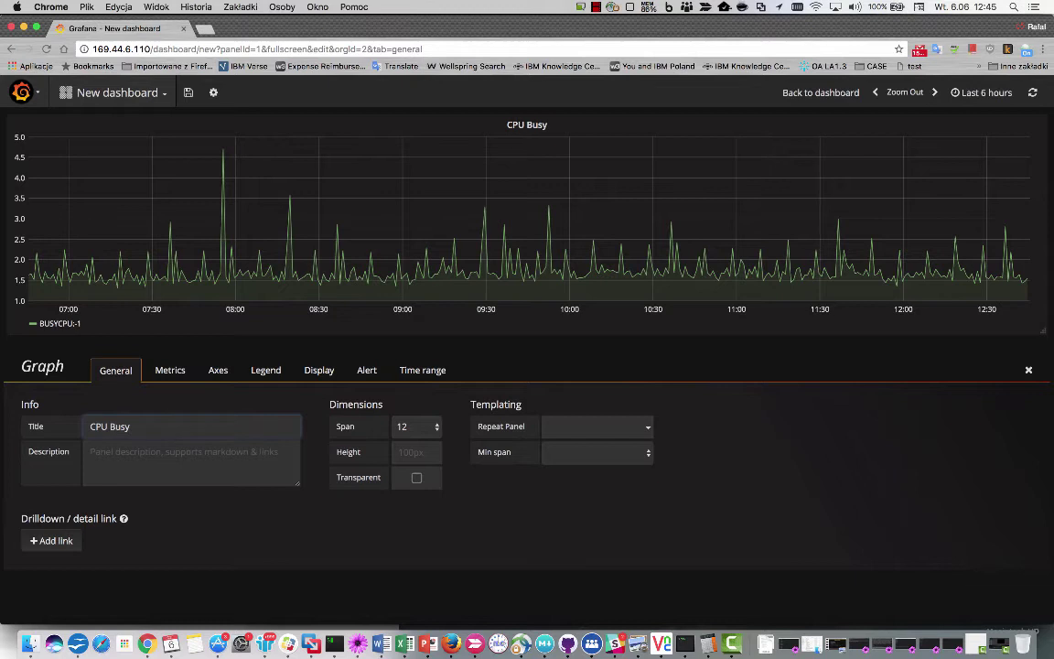
type(" %")
Label the graph's left Y axis "CPU Busy %" and set its unit to percent (0-100).
left_click(218, 370)
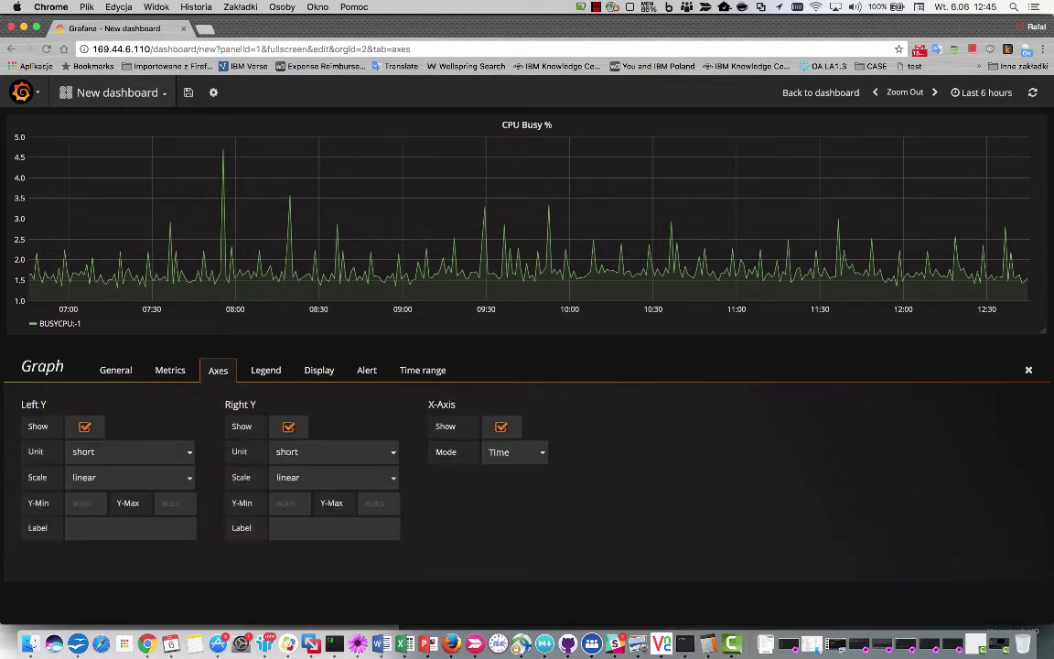
left_click(110, 528)
type("CP")
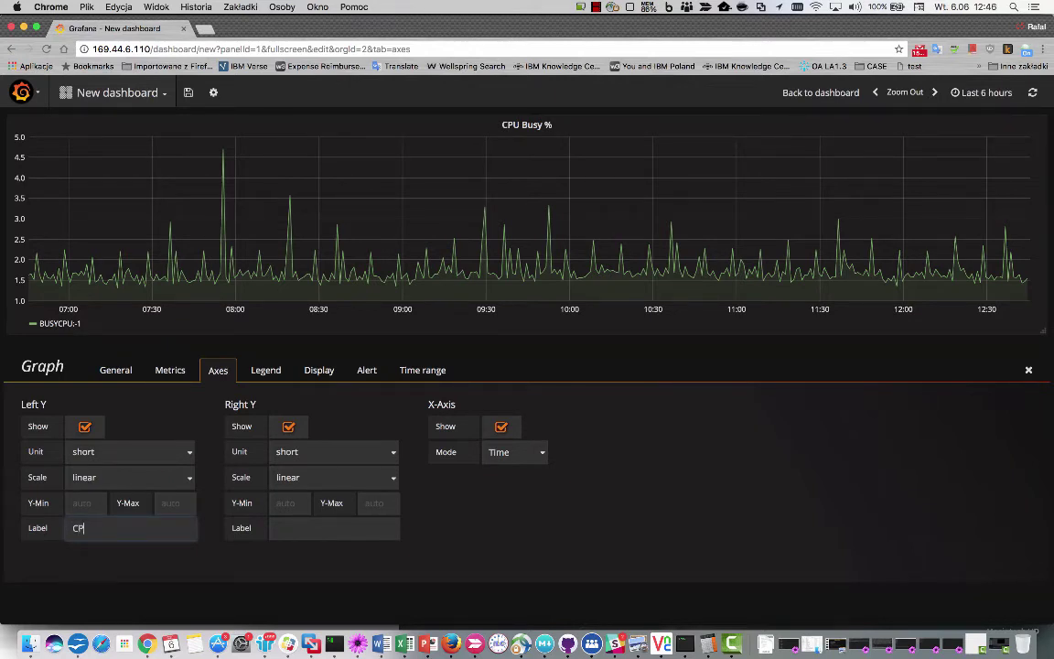
type("U Busy %")
left_click(128, 451)
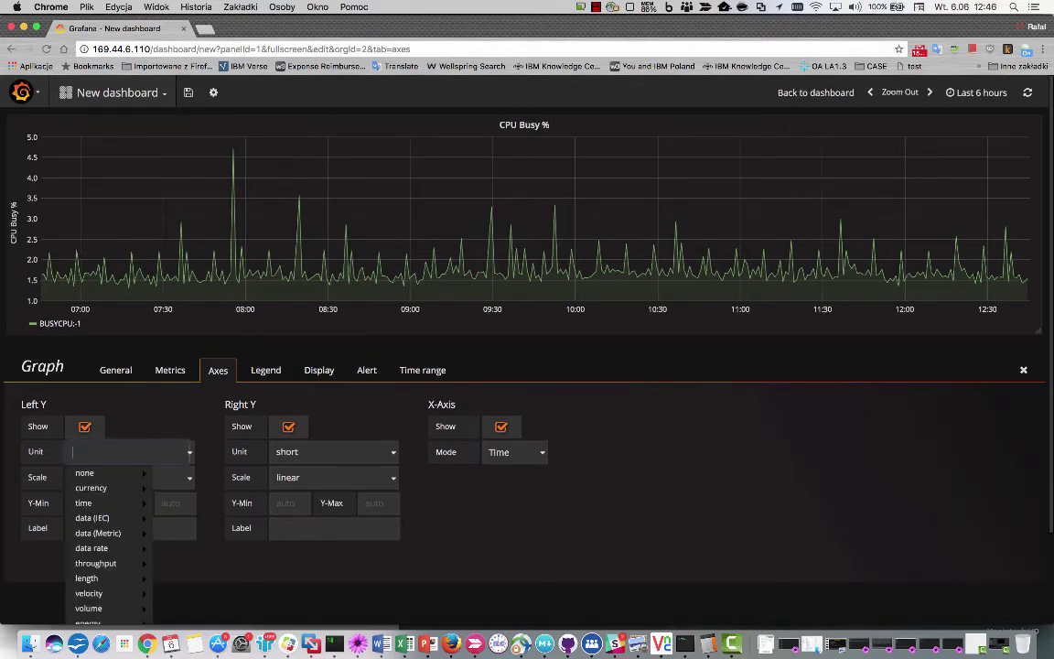
mouse_move(92, 472)
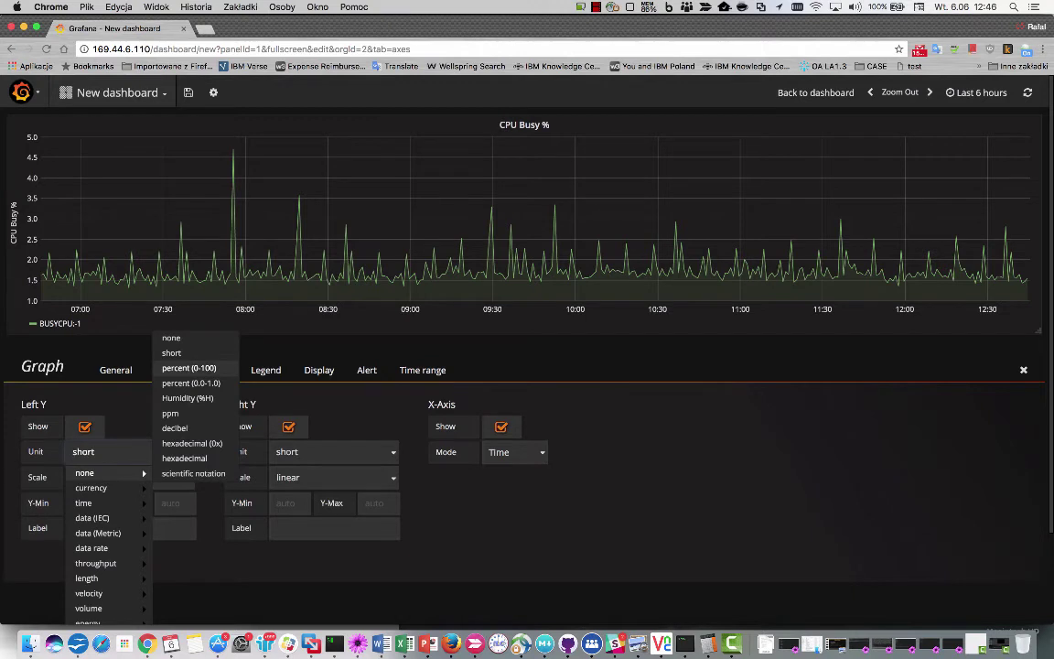
left_click(190, 367)
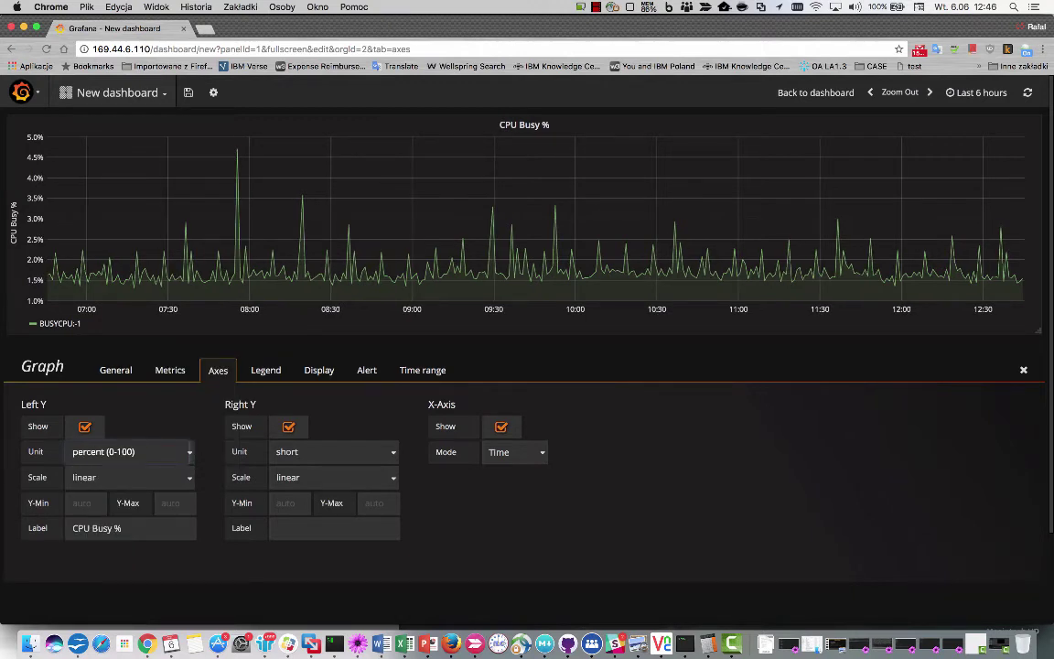
Show the graph's legend as a table to the right of the plot, with Min, Avg, Max and Current values.
left_click(265, 370)
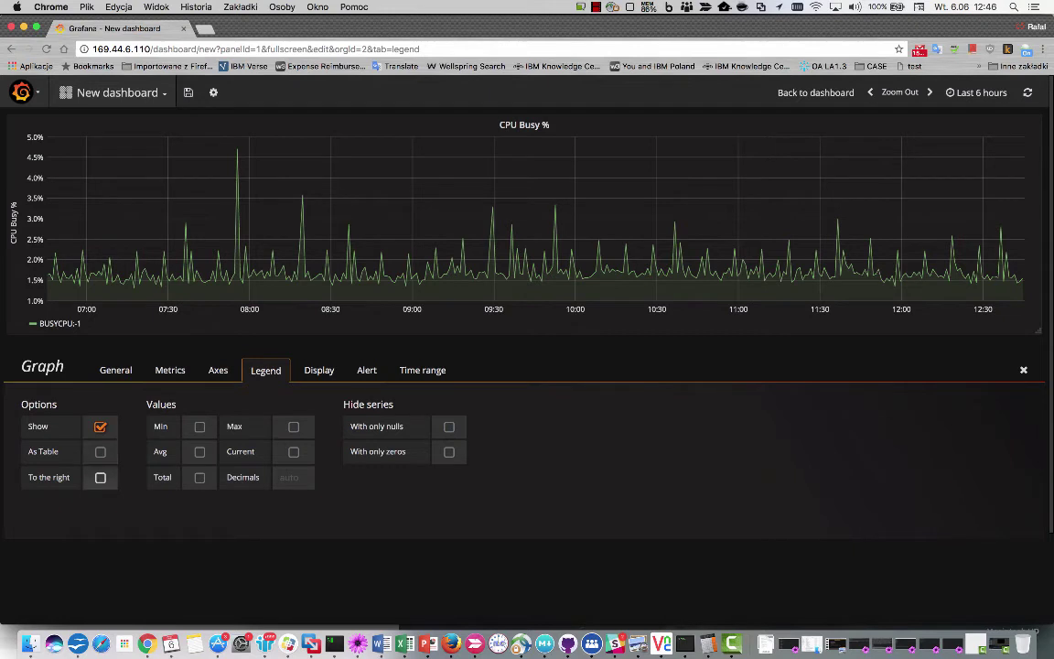
left_click(100, 476)
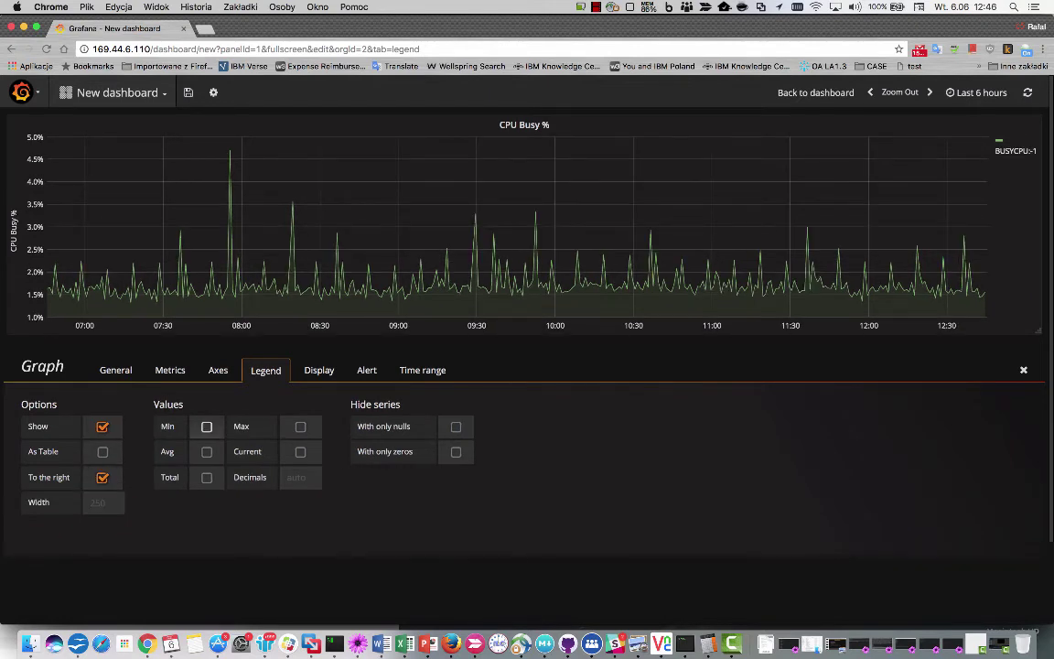
left_click(207, 427)
left_click(207, 451)
left_click(301, 427)
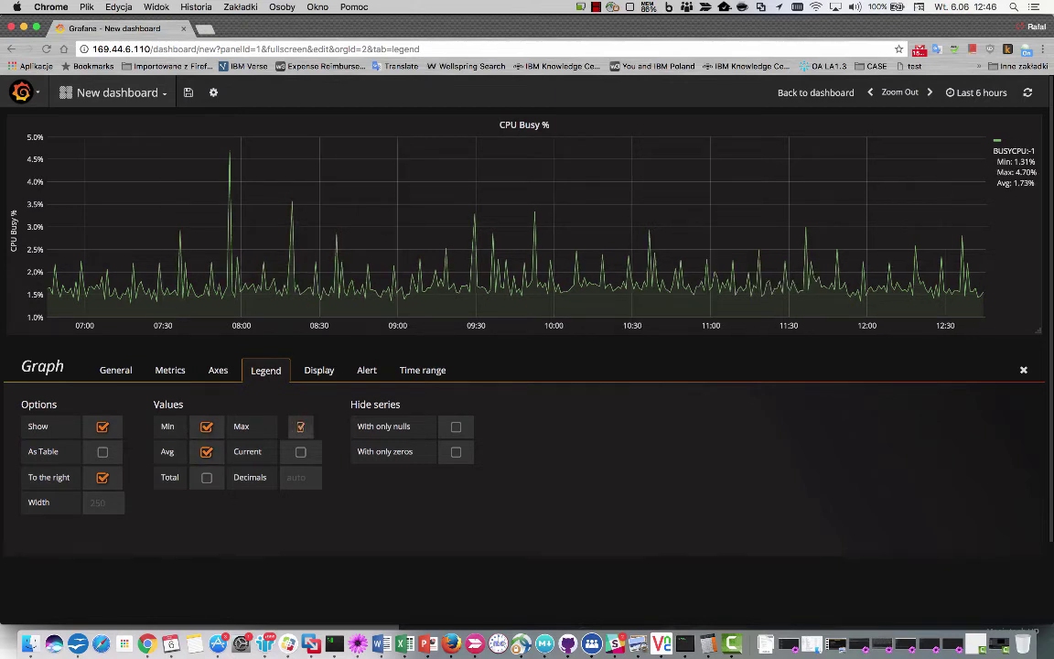
left_click(300, 451)
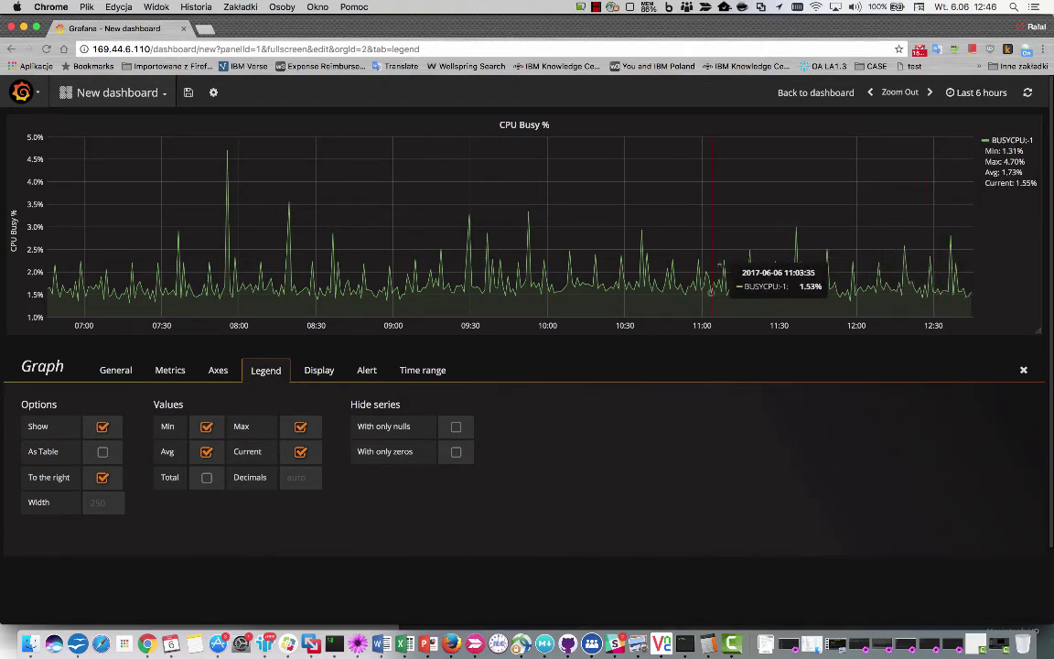
left_click(103, 451)
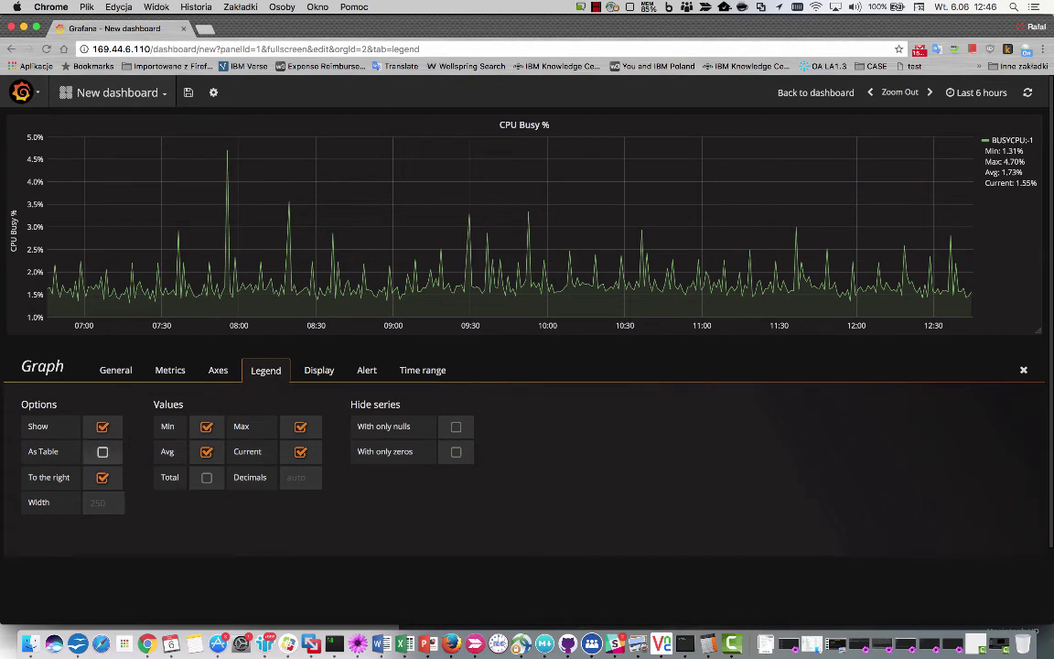
Leave the panel editor and set the dashboard's time range to Last 1 hour.
key("Escape")
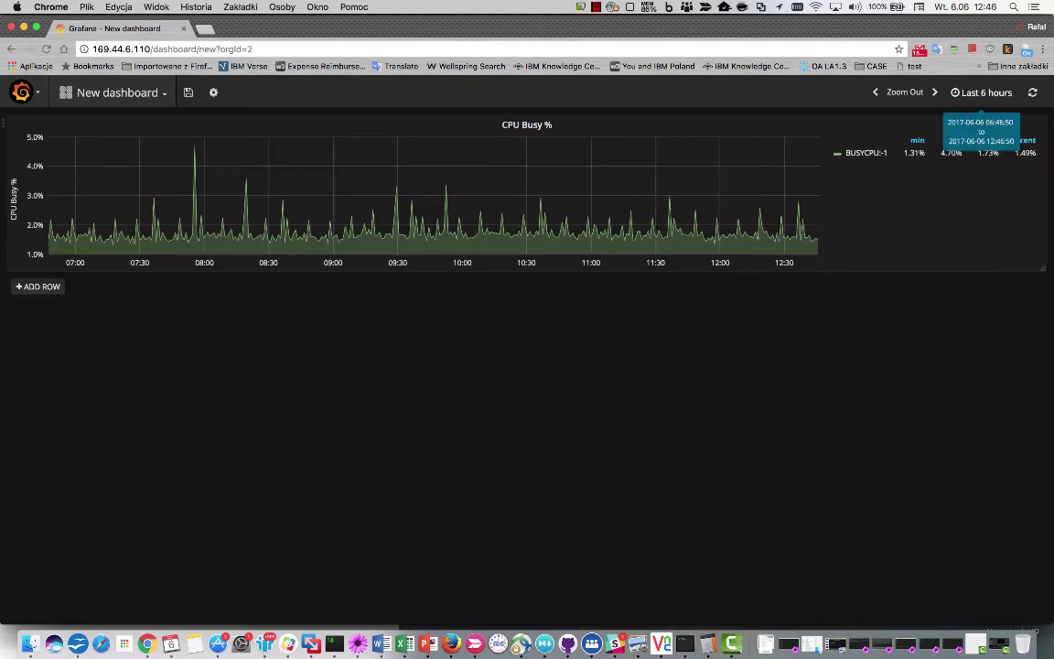
left_click(984, 92)
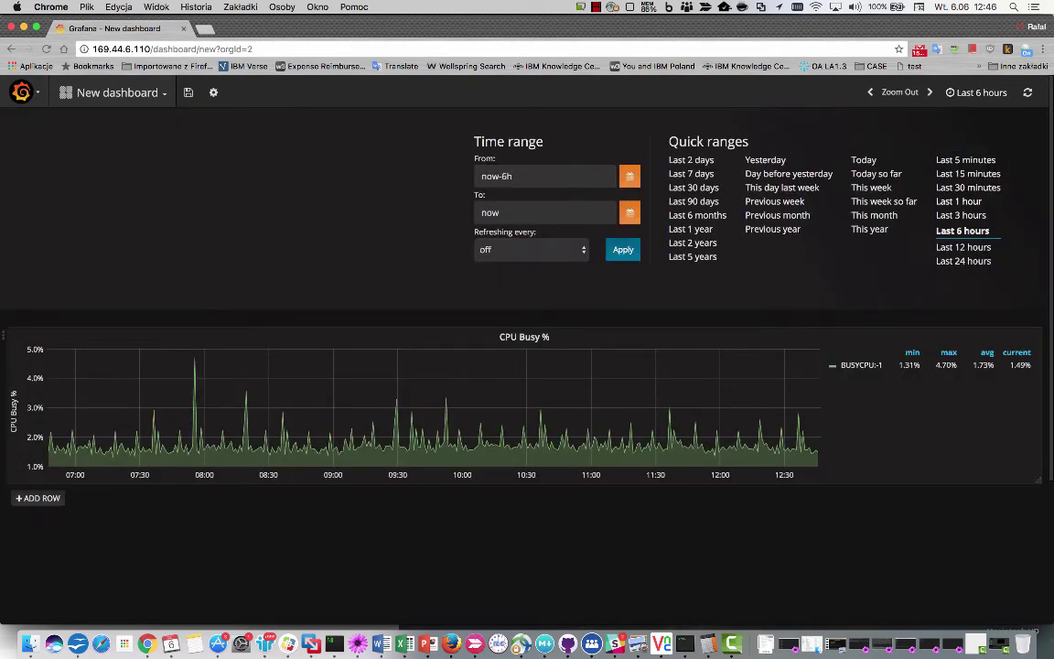
left_click(960, 205)
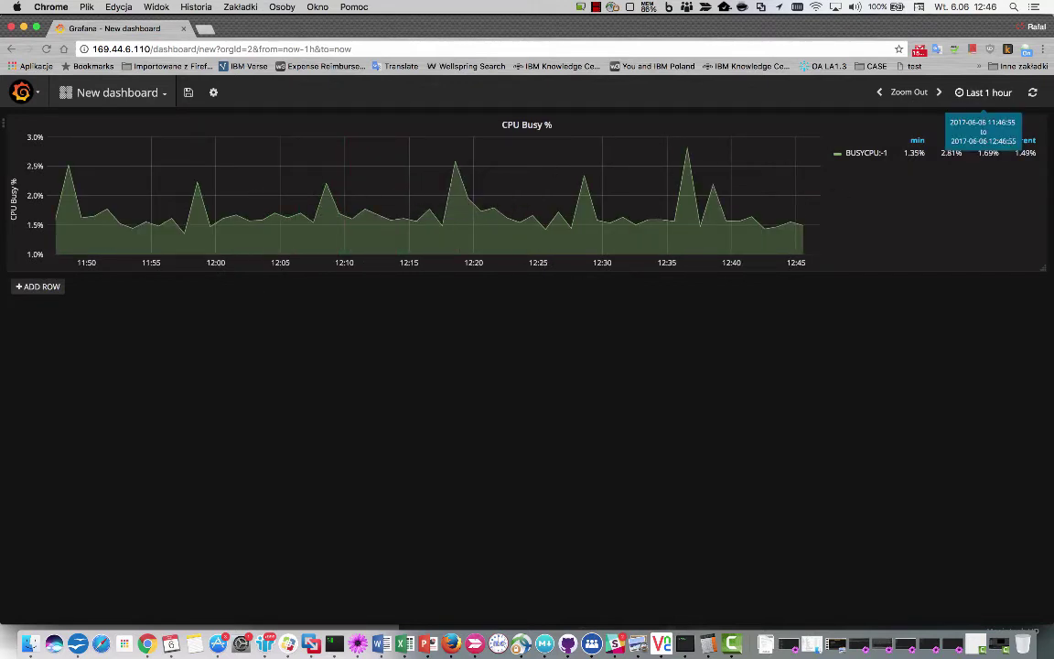
Set the time range to Last 12 hours and remove the CPUID=-1 condition from the CPU Busy % graph's query.
left_click(984, 93)
left_click(840, 254)
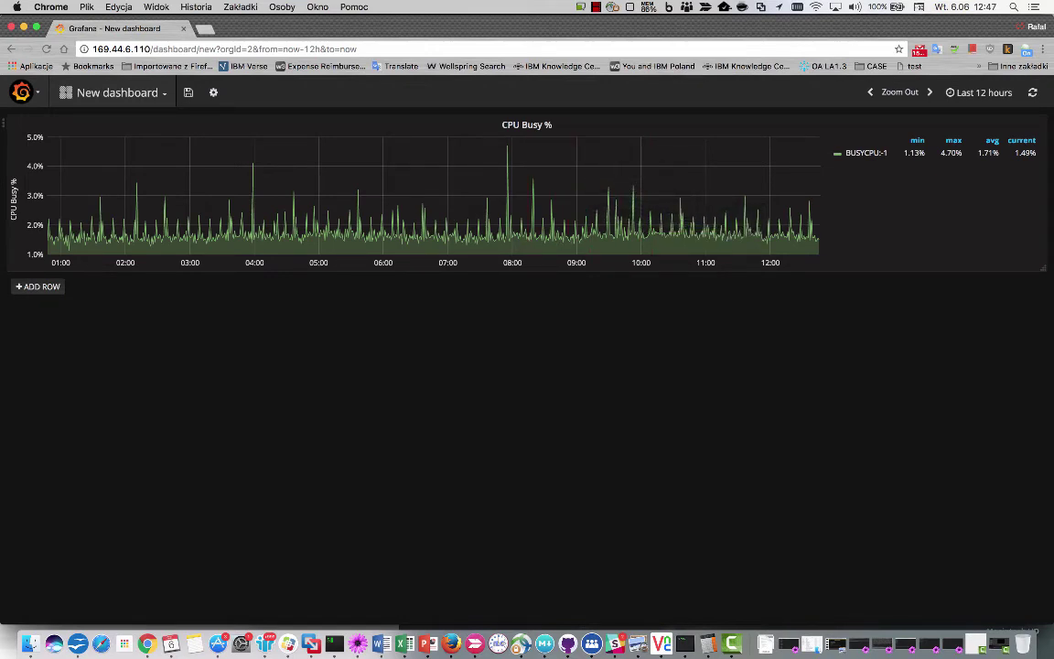
left_click(526, 124)
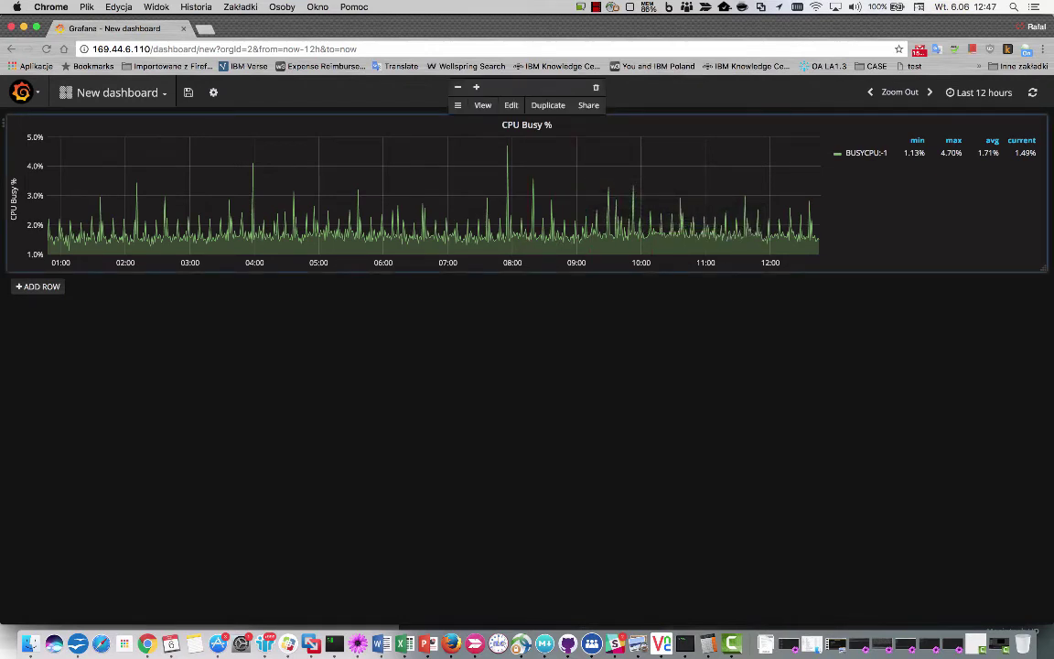
left_click(511, 105)
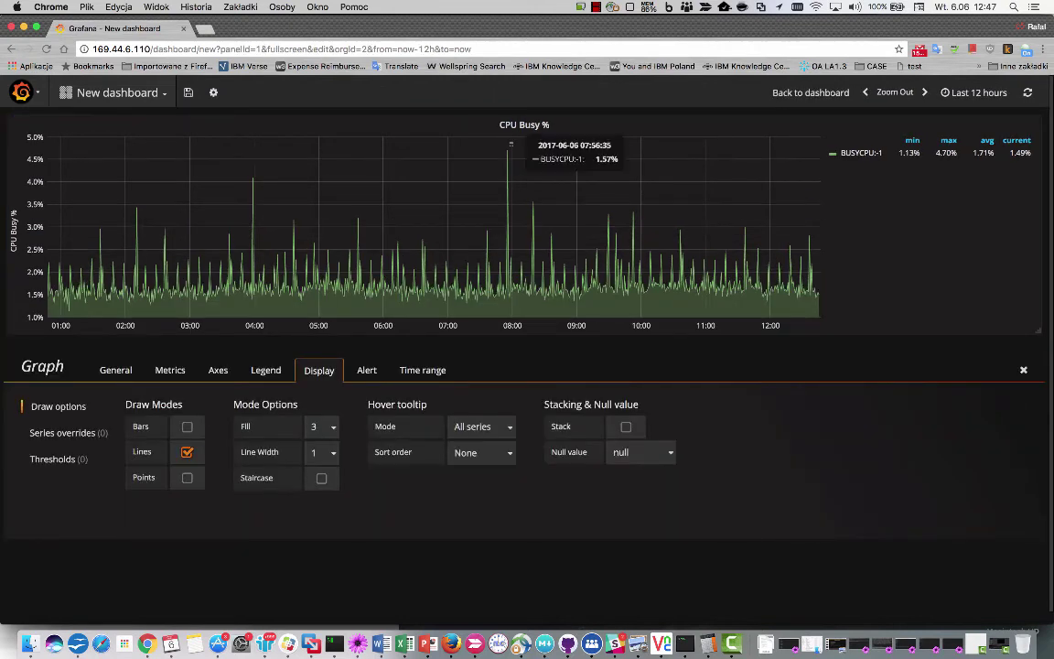
left_click(170, 370)
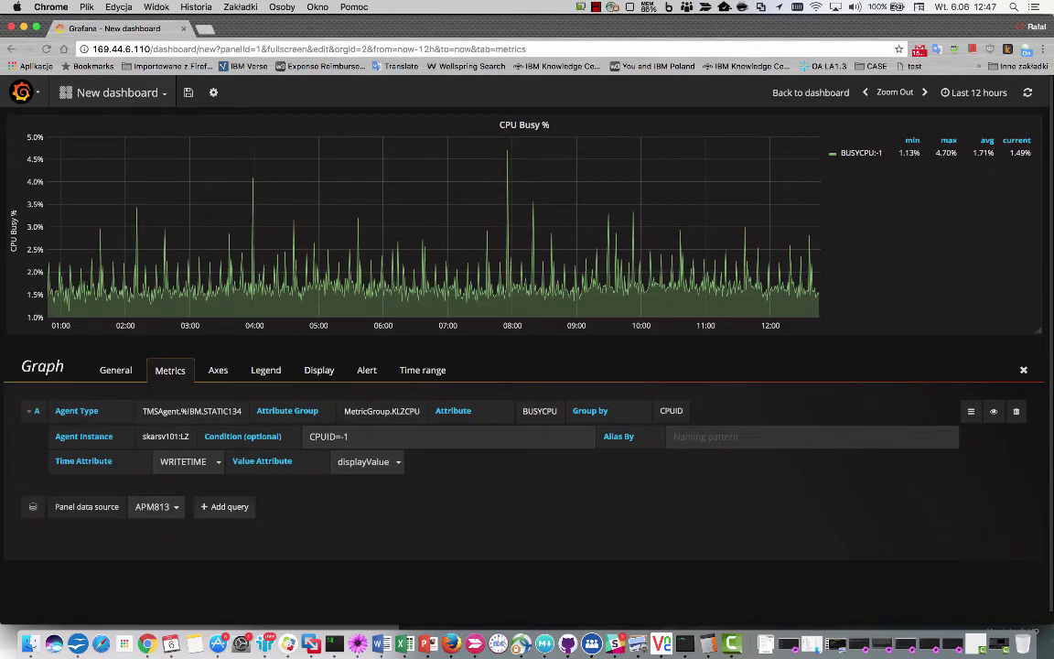
left_click_drag(348, 436, 308, 437)
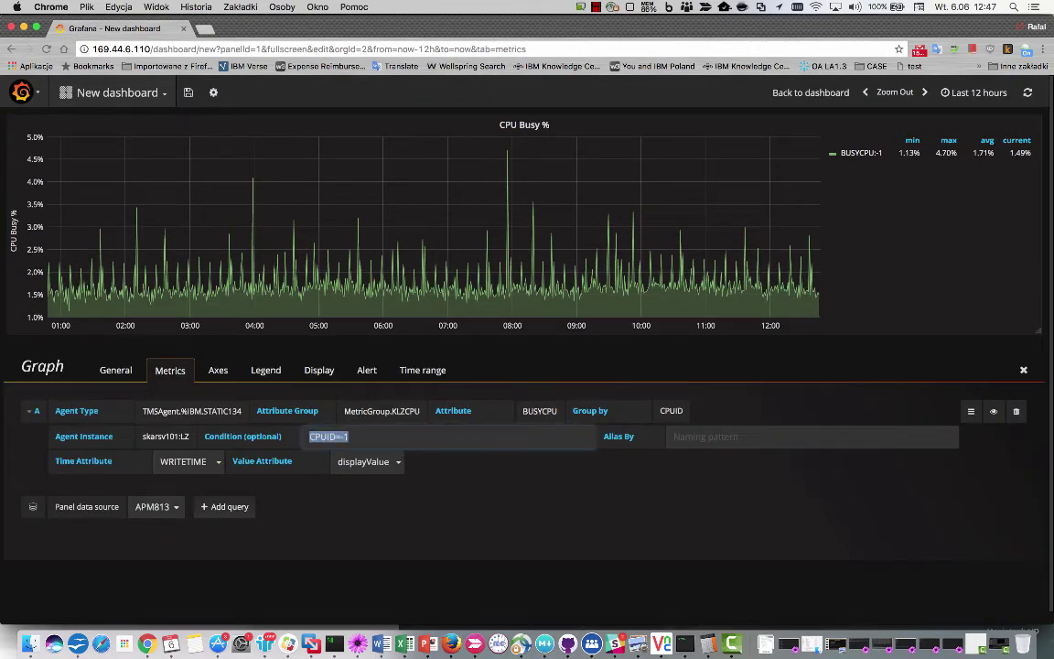
key("BackSpace")
key("Return")
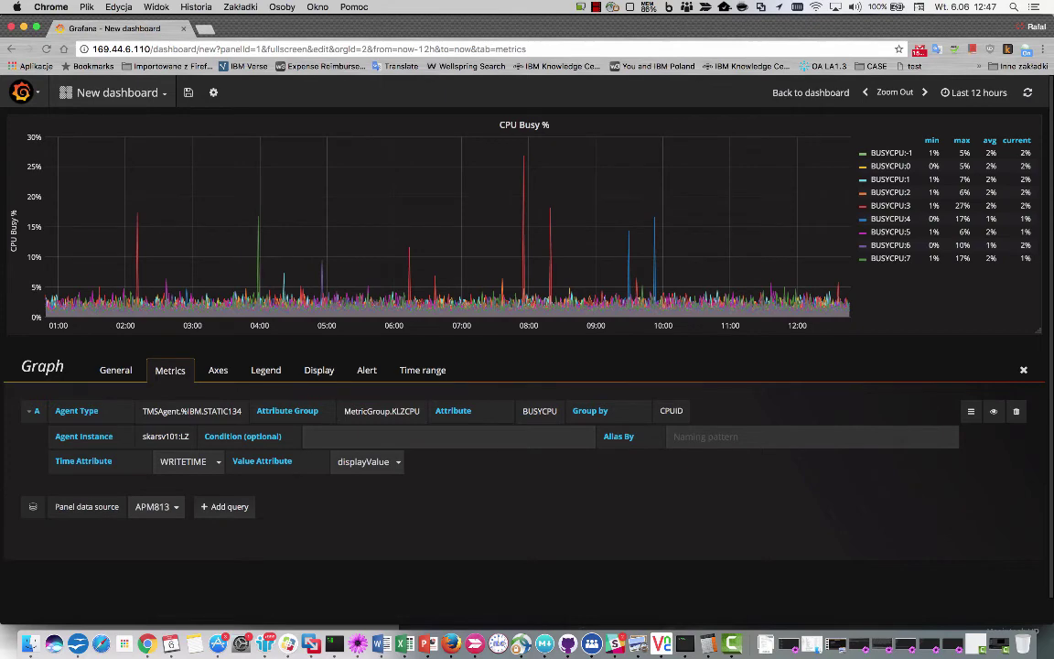
Turn on stacking for the CPU series in the CPU Busy % graph.
left_click(266, 371)
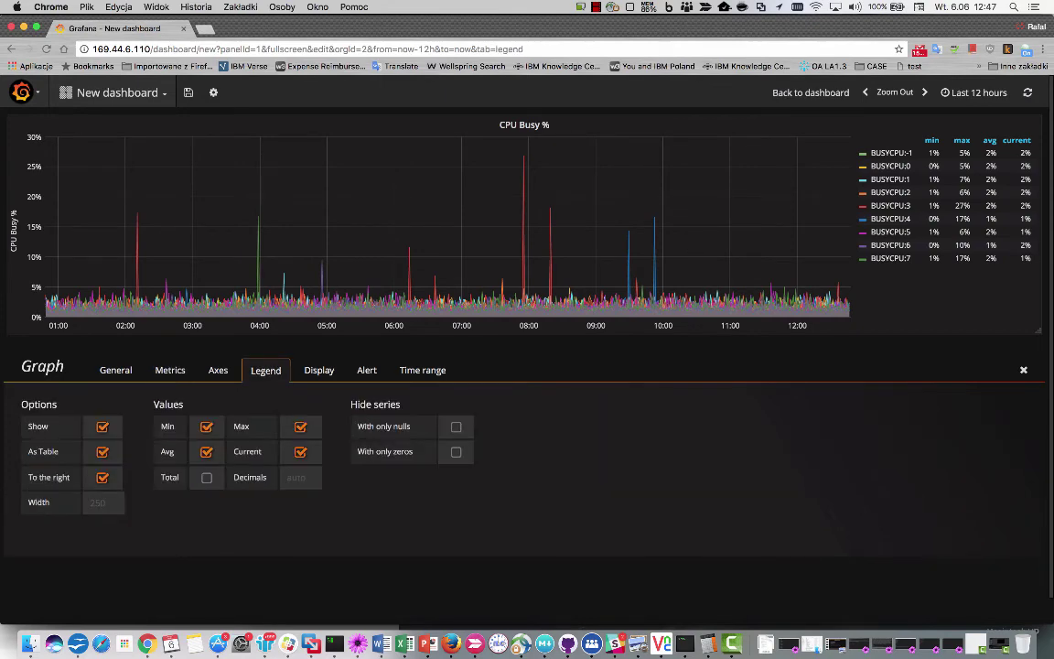
left_click(319, 370)
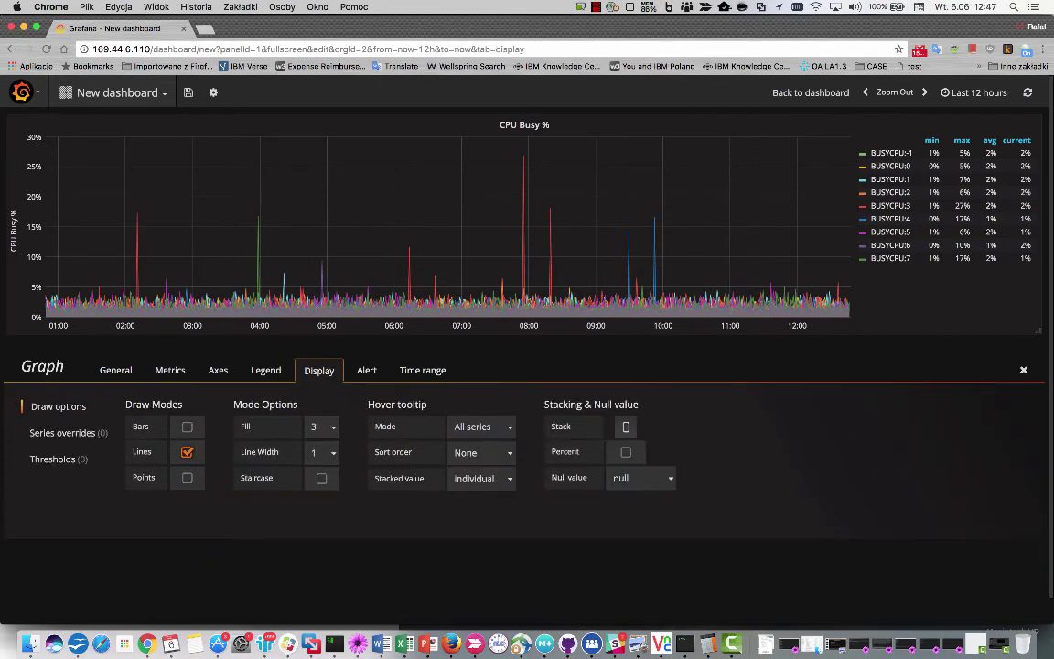
left_click(625, 426)
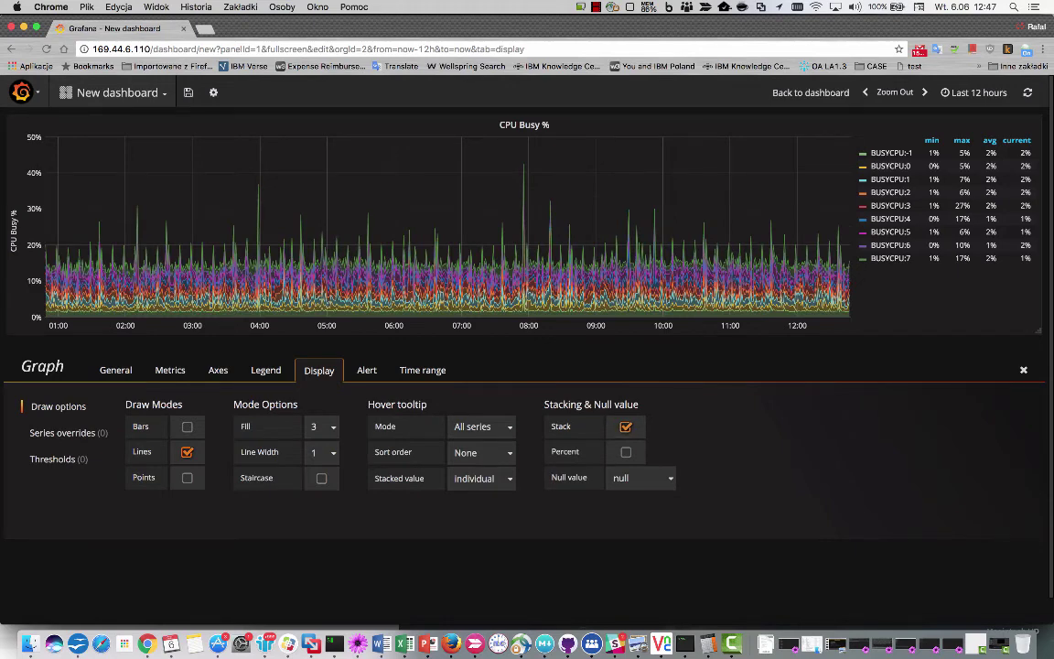
Set the time range to Last 3 hours and return from the panel editor to the dashboard.
left_click(974, 92)
left_click(961, 216)
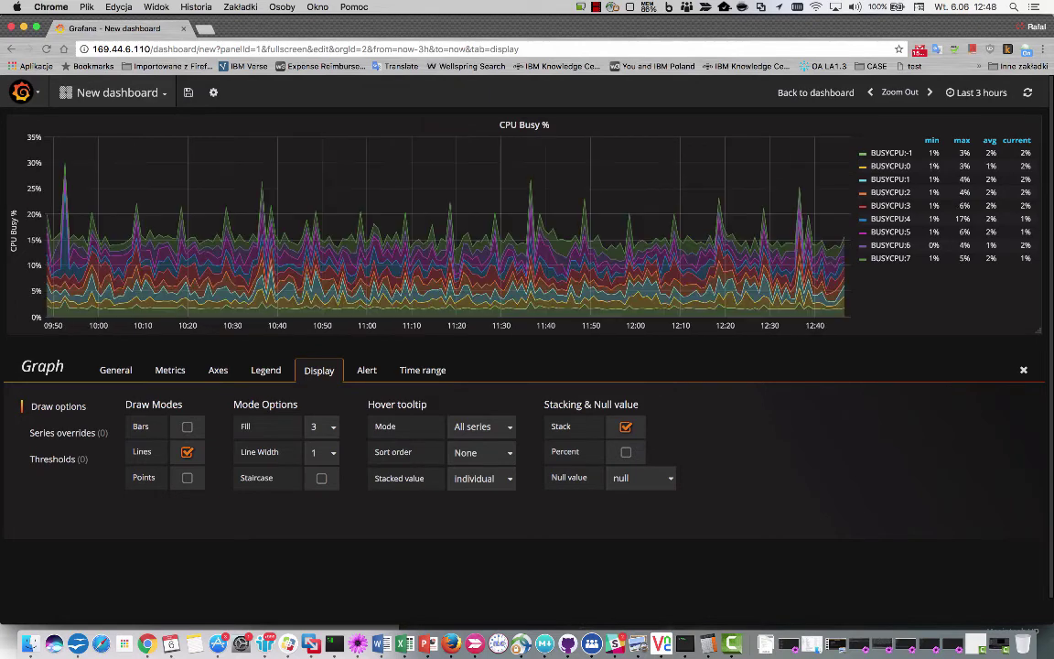
key("Escape")
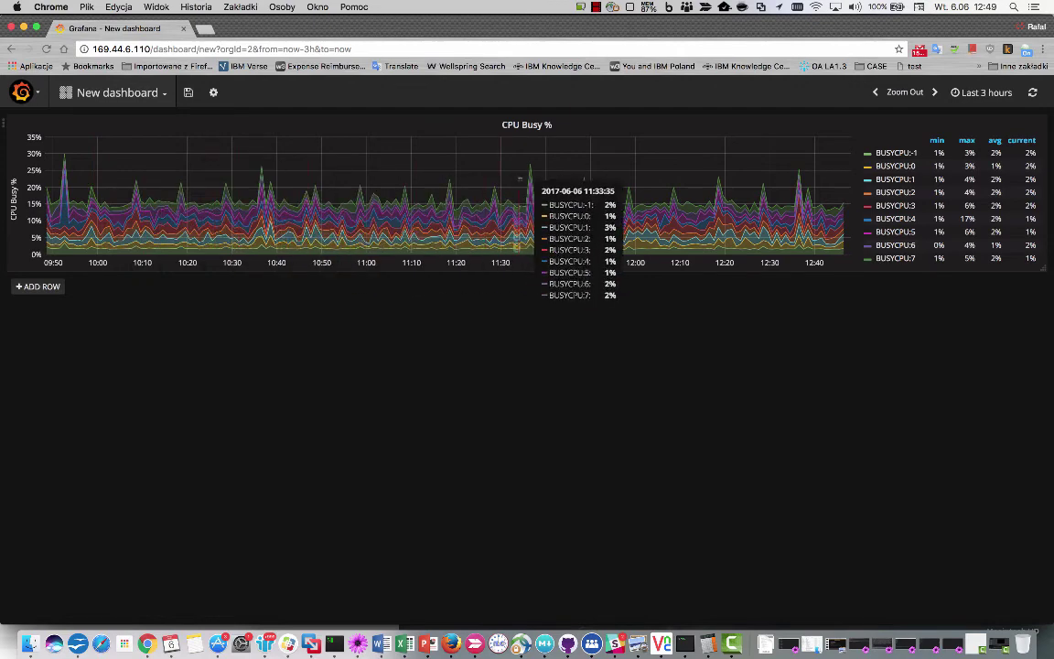
Copy the agent type TMSAgent.%IBM.STATIC134 from the CPU Busy % graph's query.
left_click(526, 124)
left_click(510, 106)
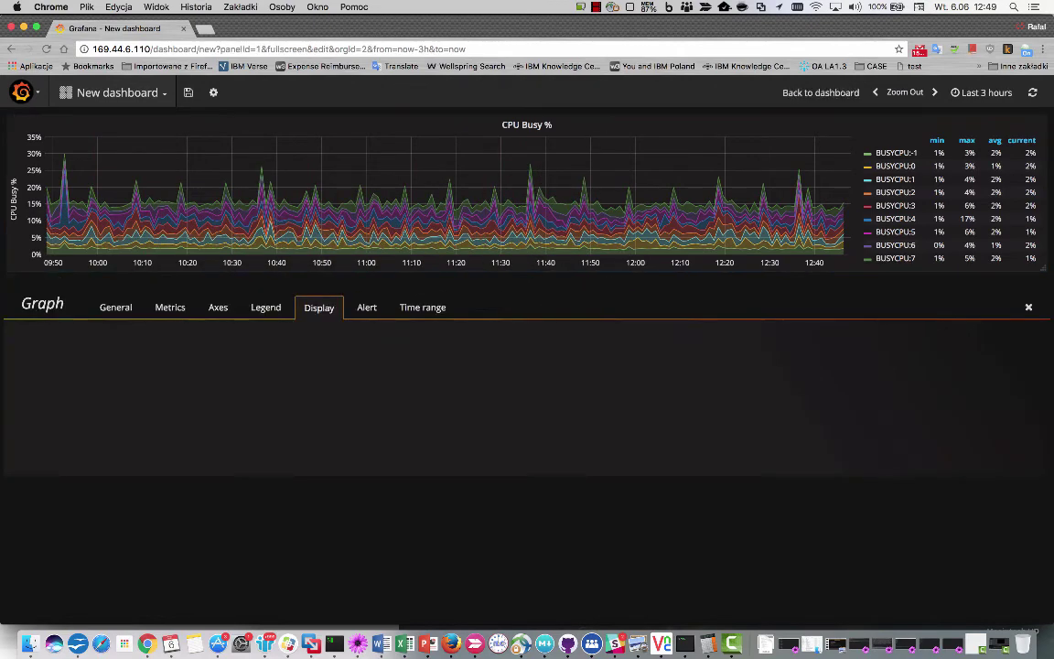
left_click(169, 370)
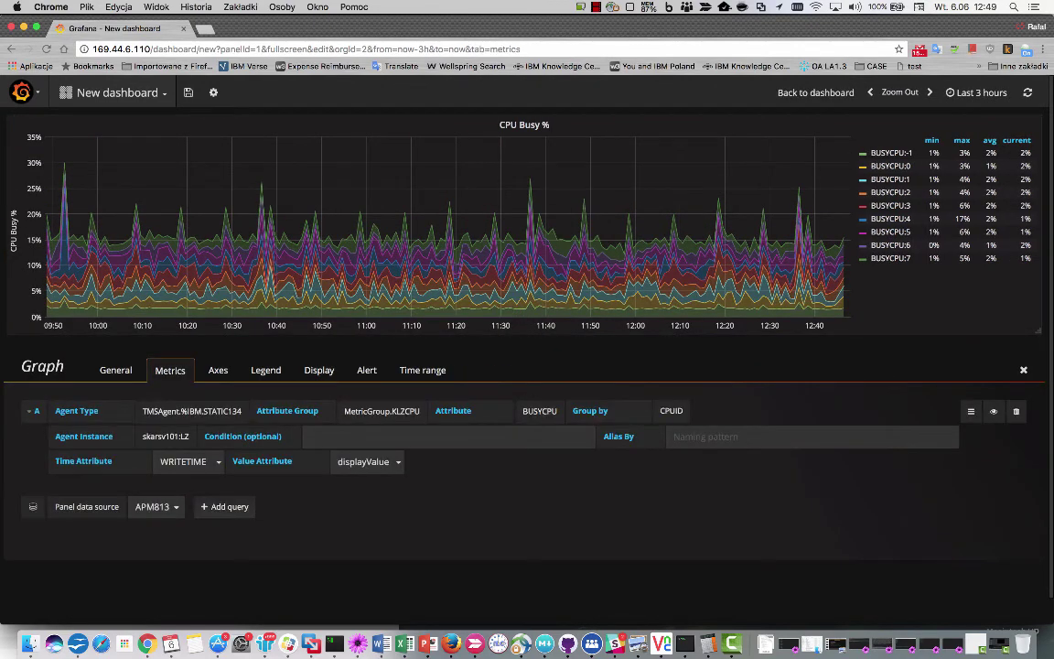
left_click(191, 411)
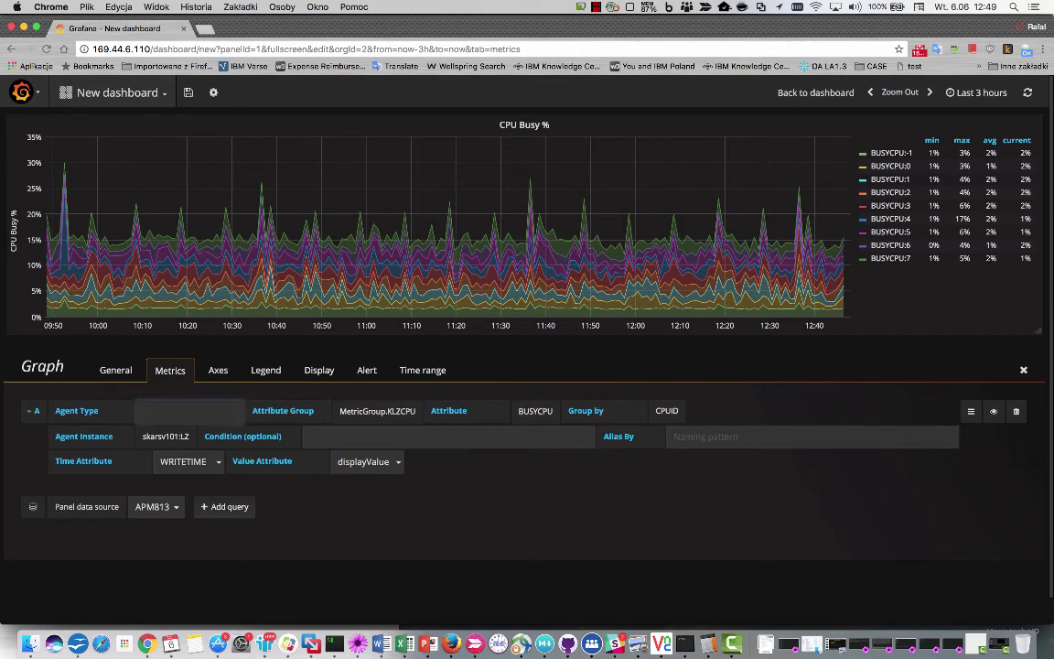
key("Return")
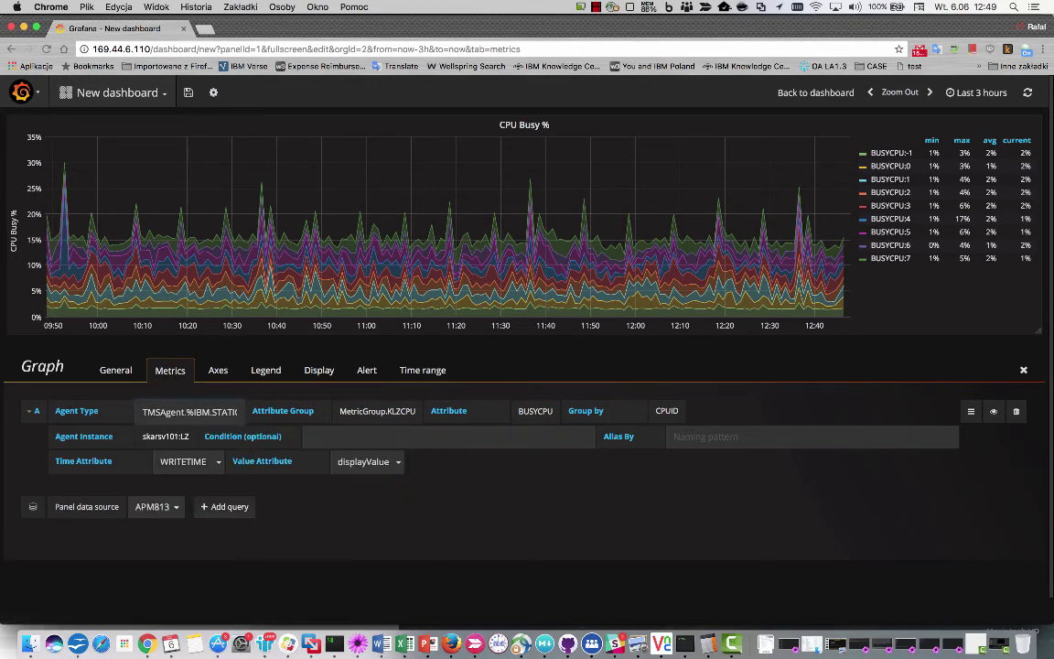
left_click_drag(144, 412, 236, 412)
key("super+c")
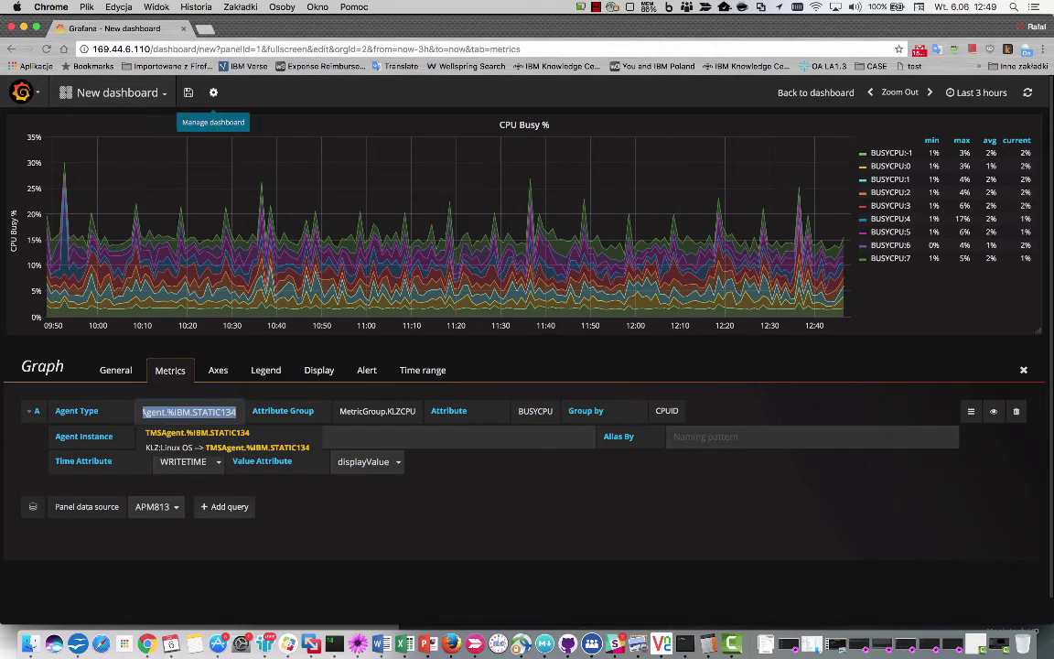
Create a dashboard template variable named AgentName with the label "Linux OS Agent Name".
left_click(213, 92)
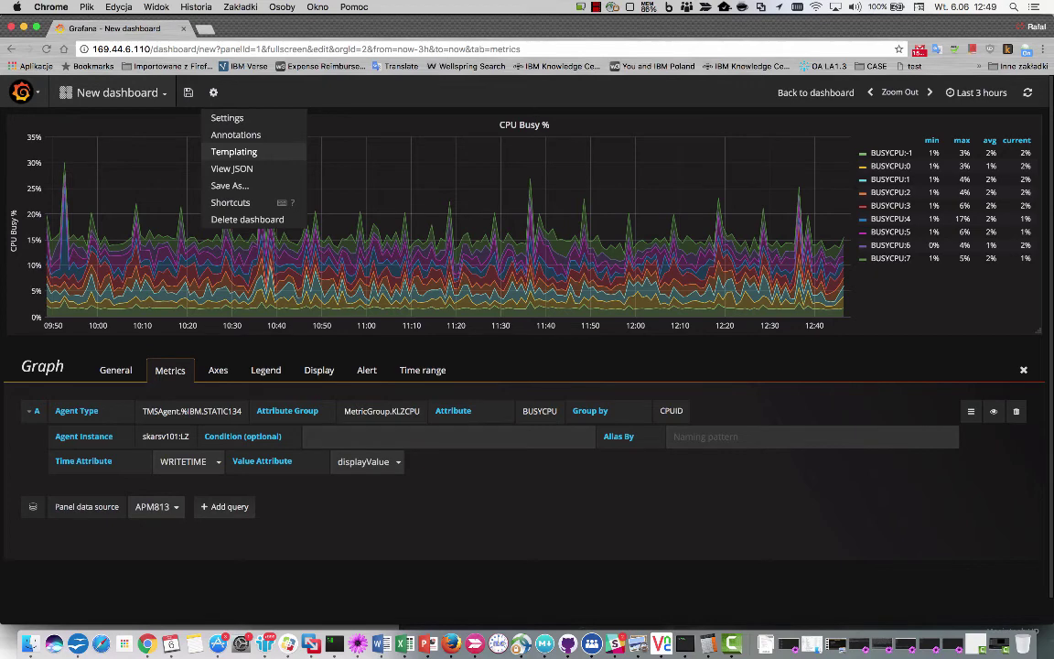
left_click(235, 152)
left_click(68, 232)
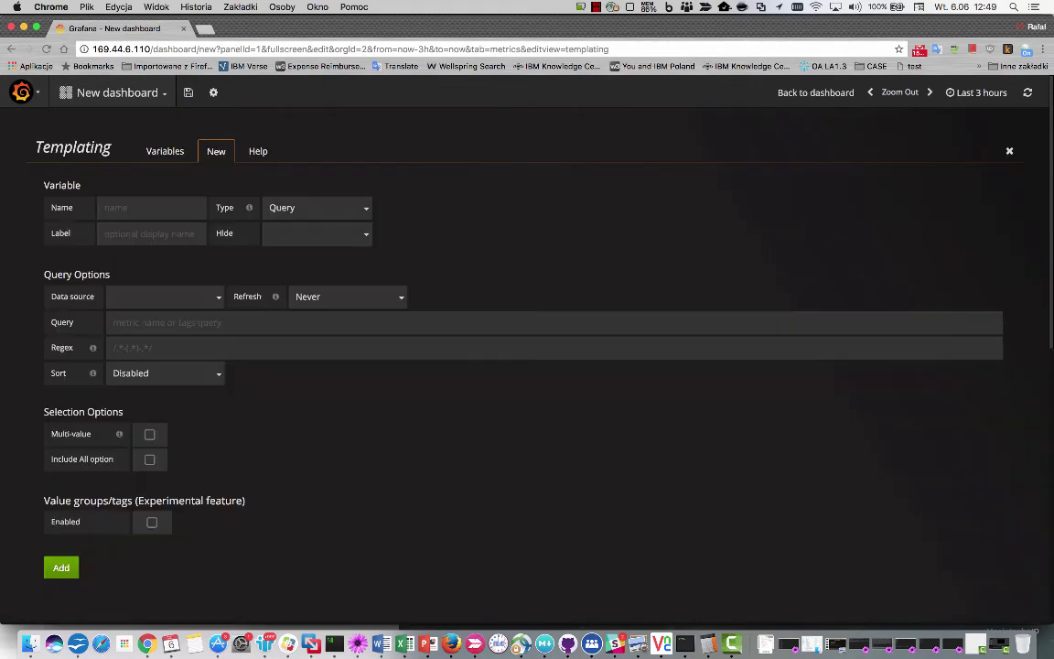
left_click(139, 208)
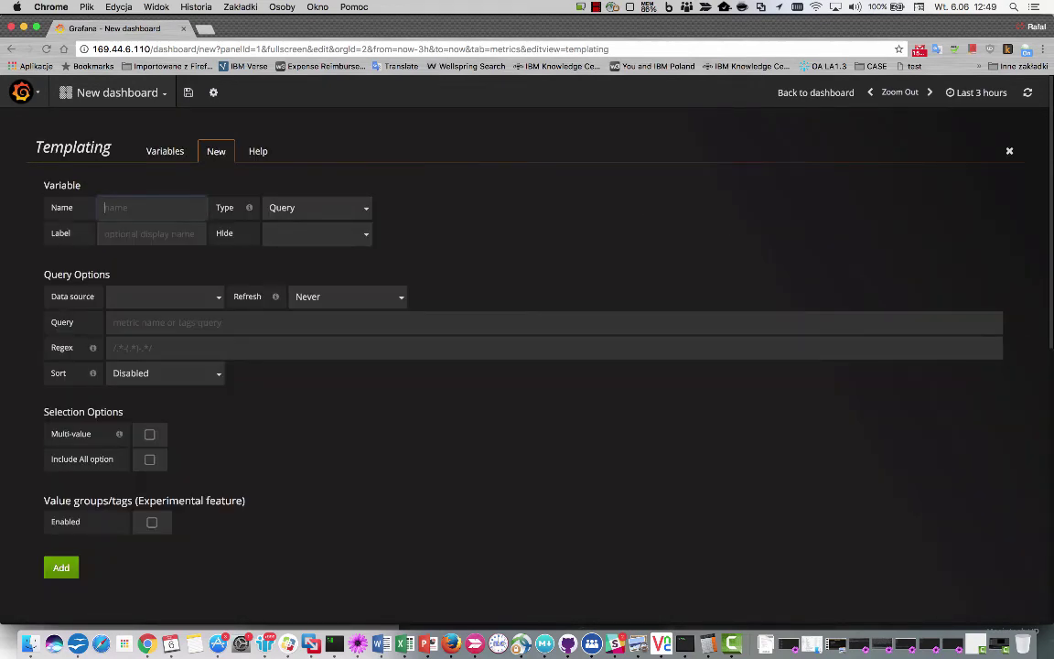
type("AgentName")
left_click(149, 234)
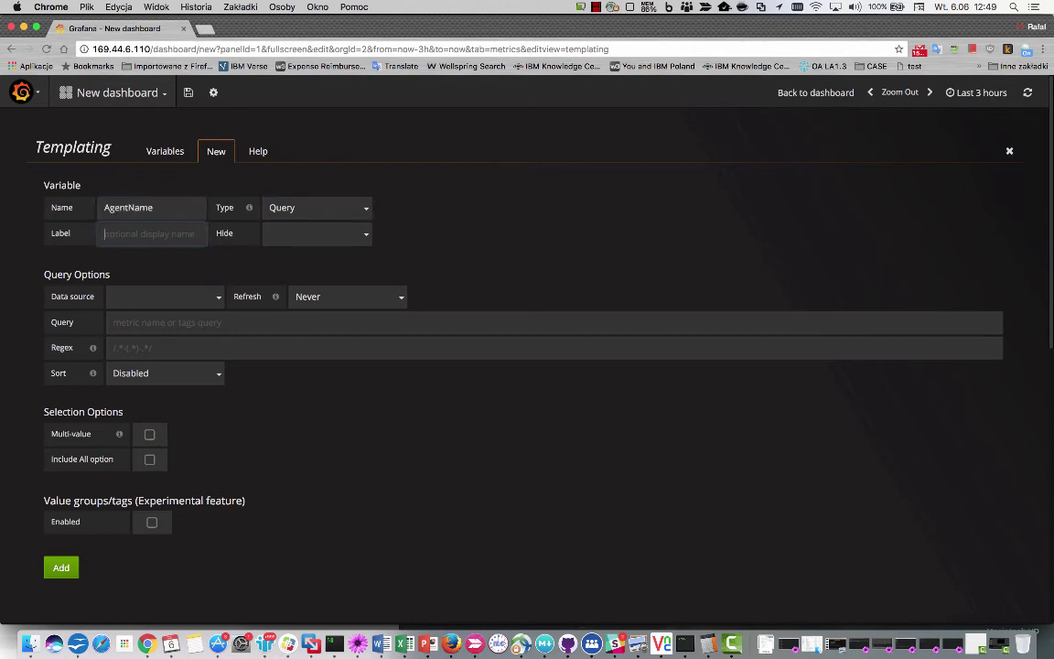
type("Linux OS Agent Name")
Set the variable's data source to APM813, its refresh to On Dashboard Load and its query to TMSAgent.%IBM.STATIC134.
left_click(163, 297)
left_click(130, 296)
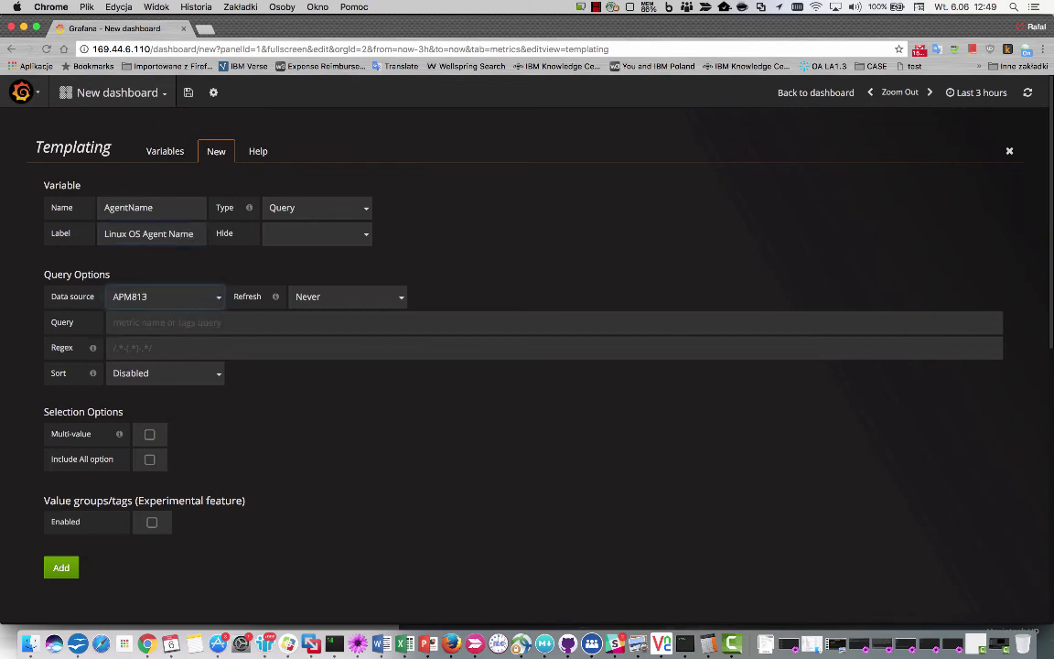
left_click(346, 297)
key("Return")
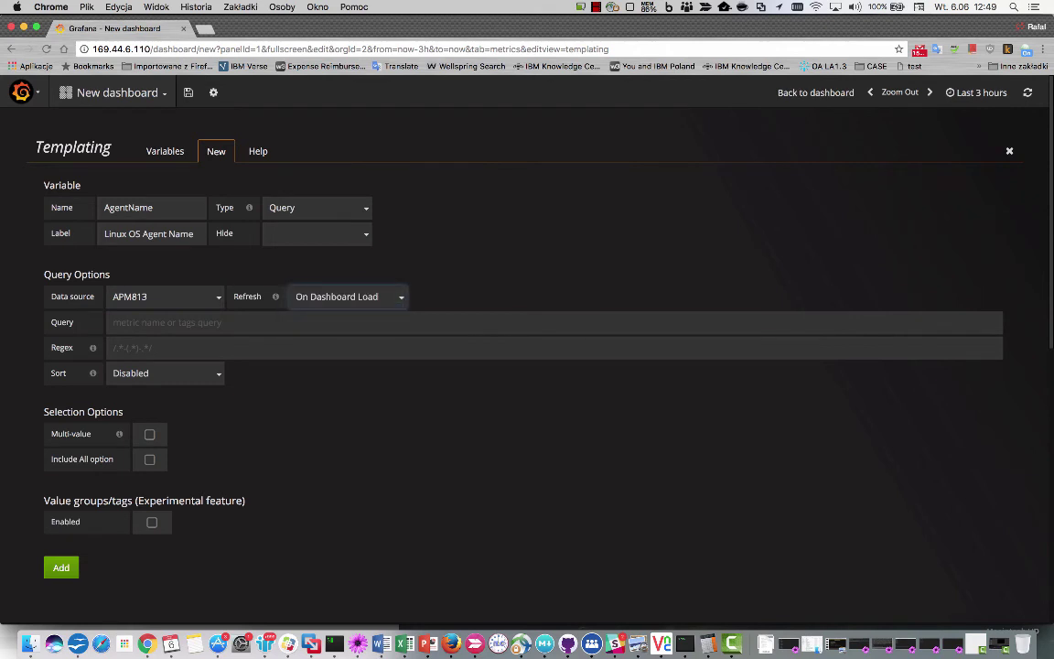
key("Tab")
key("super+v")
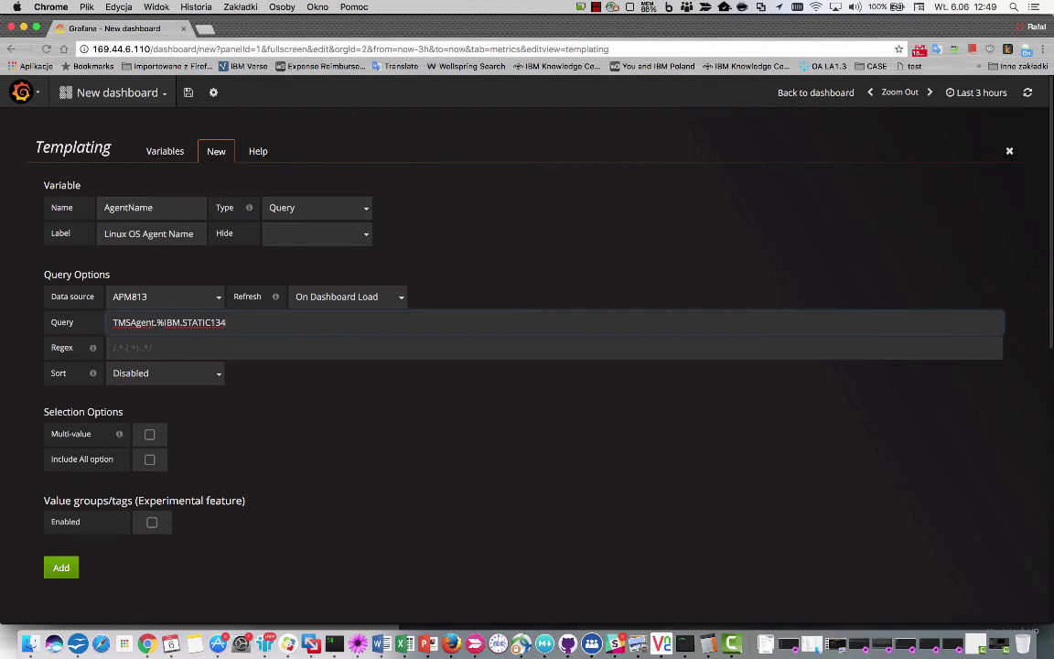
key("Tab")
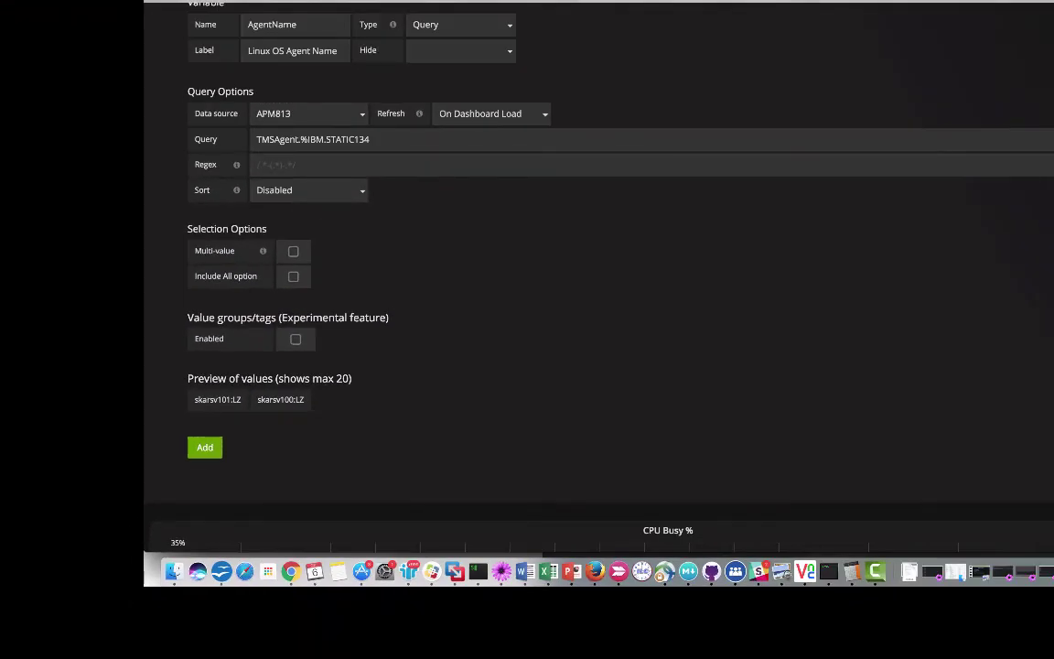
Add the AgentName variable to the dashboard and close the templating settings.
left_click(205, 448)
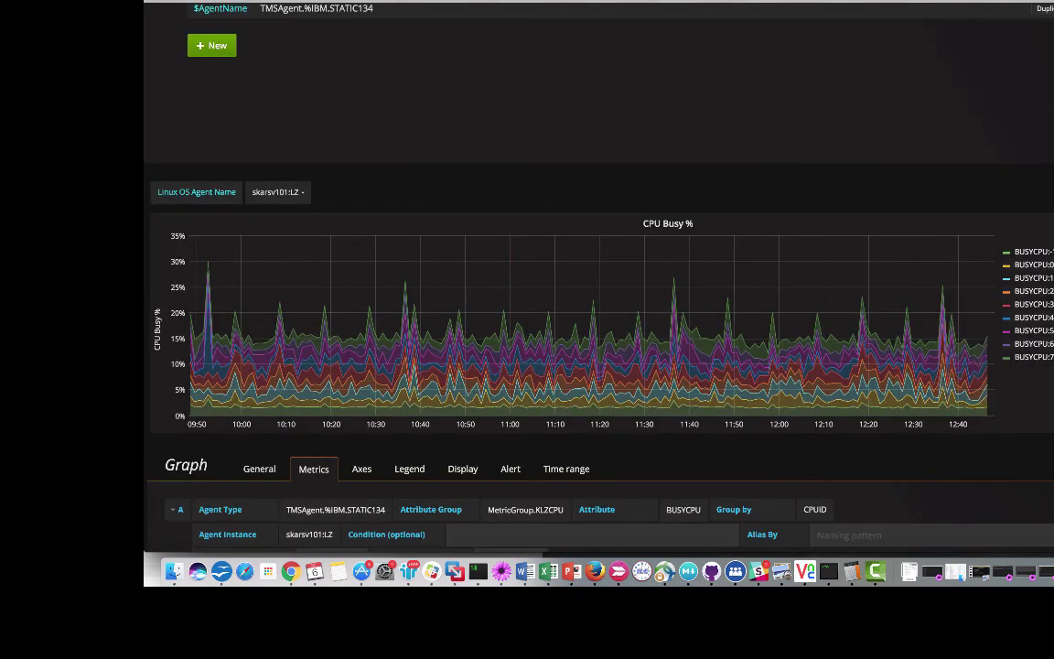
scroll(595, 293, "up", 3)
left_click(1053, 50)
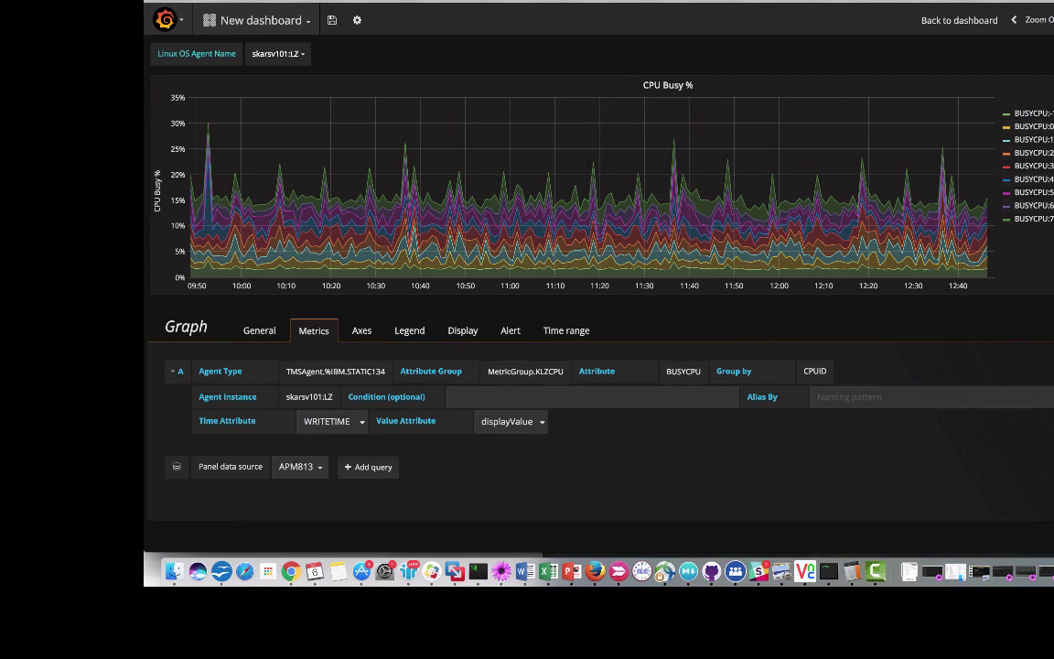
Switch the Linux OS Agent Name selection to skarsv100:LZ and back to skarsv101:LZ.
left_click(278, 53)
left_click(290, 99)
left_click(277, 53)
left_click(290, 80)
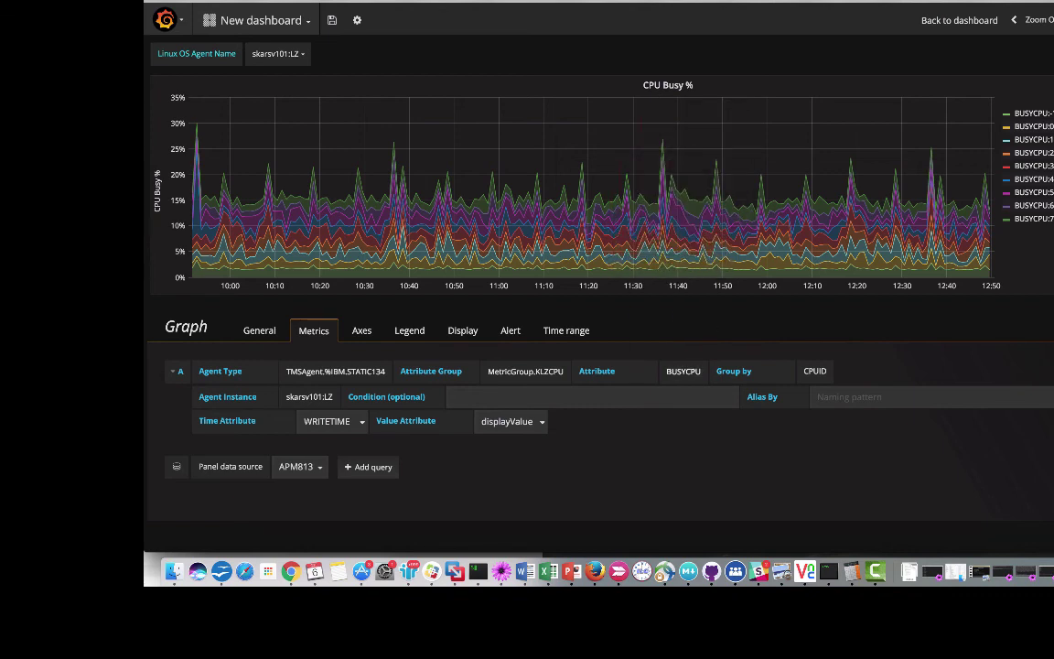
Set the graph query's Agent Instance to the variable $AgentName and leave the panel editor.
left_click(310, 398)
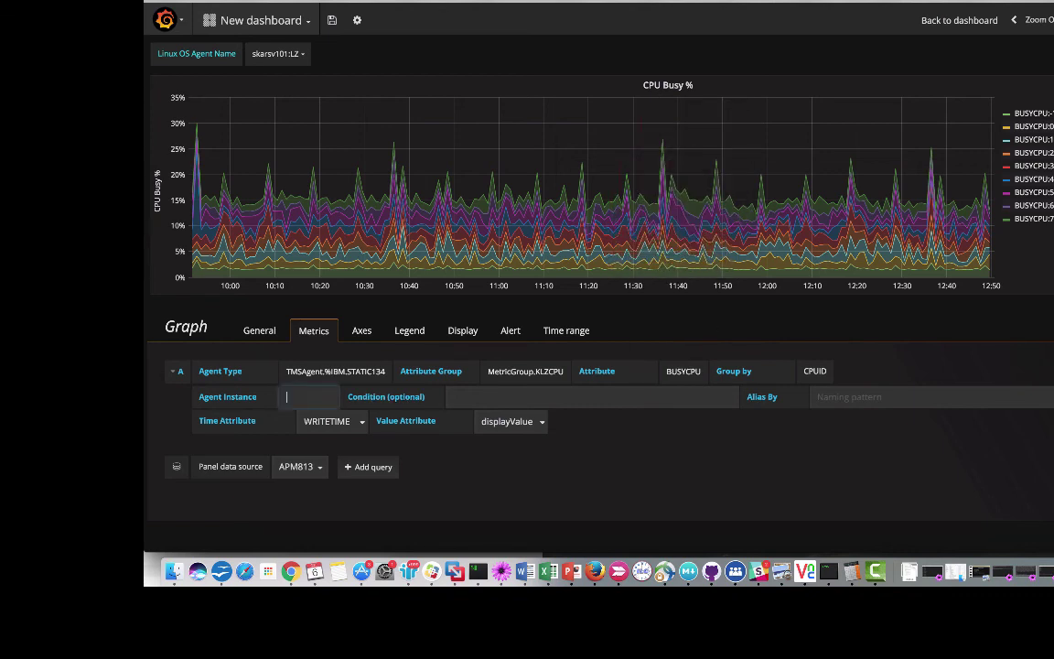
type("$")
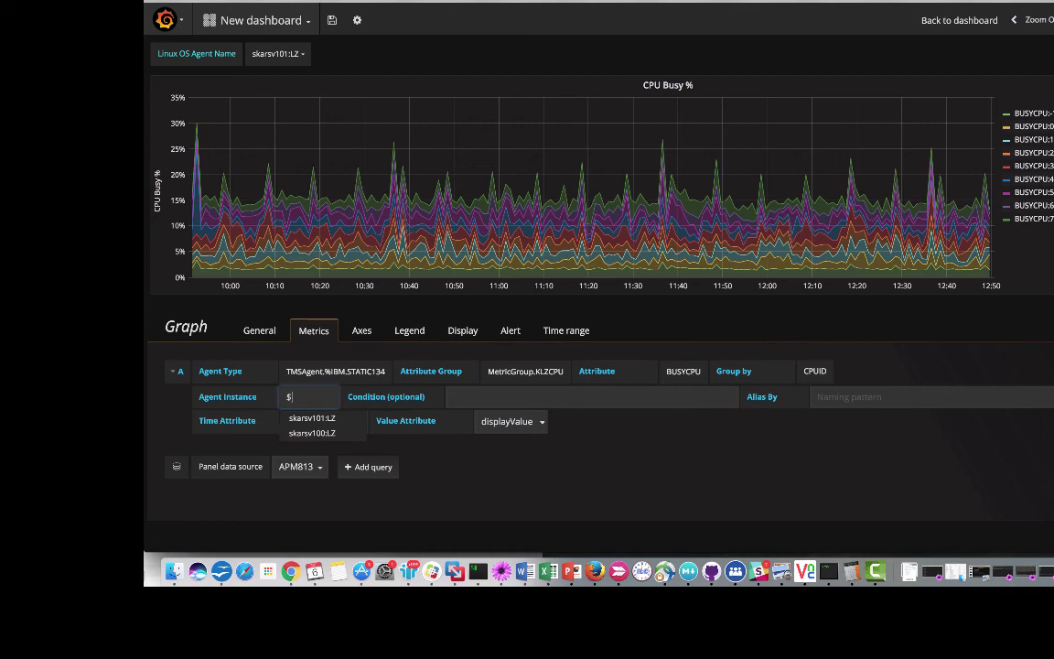
type("Agent")
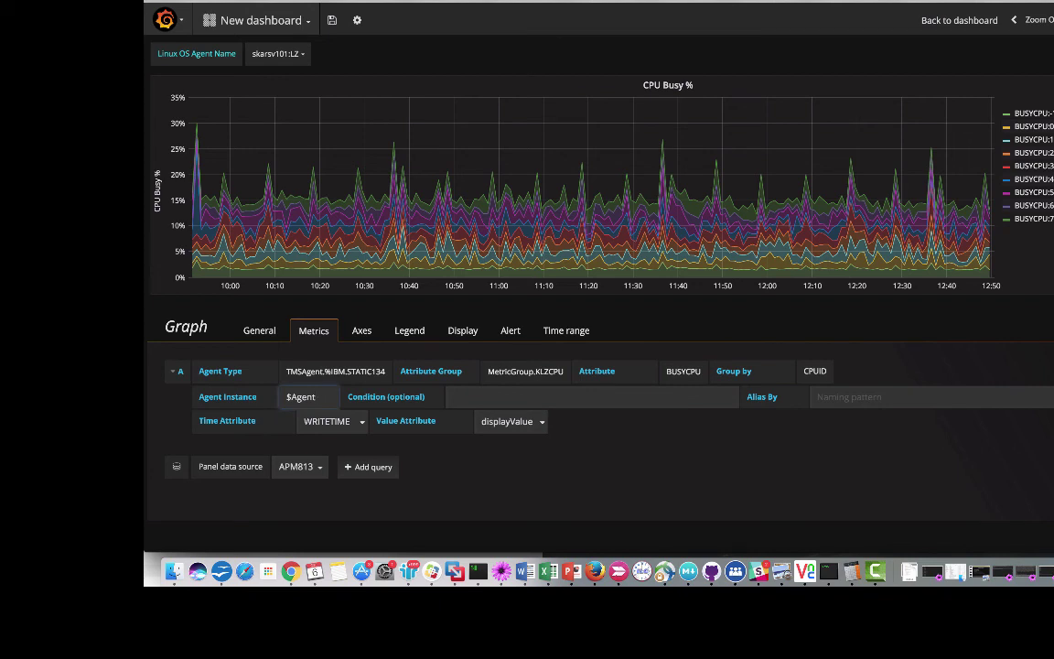
type("Name")
key("Return")
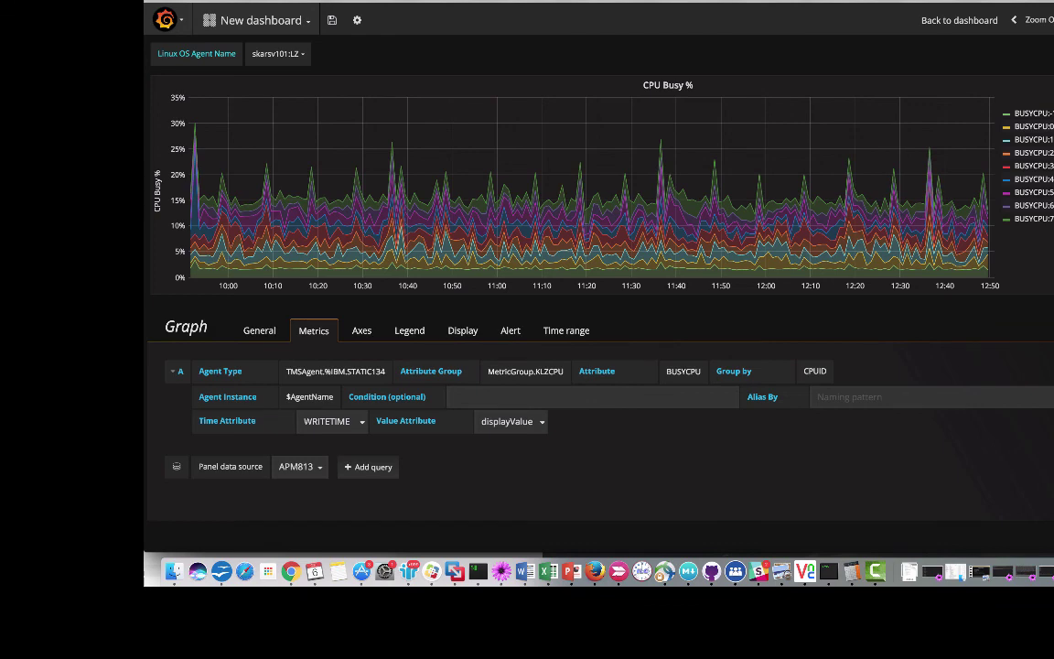
key("Escape")
Try the graph with skarsv100:LZ as the Linux OS Agent Name.
left_click(277, 54)
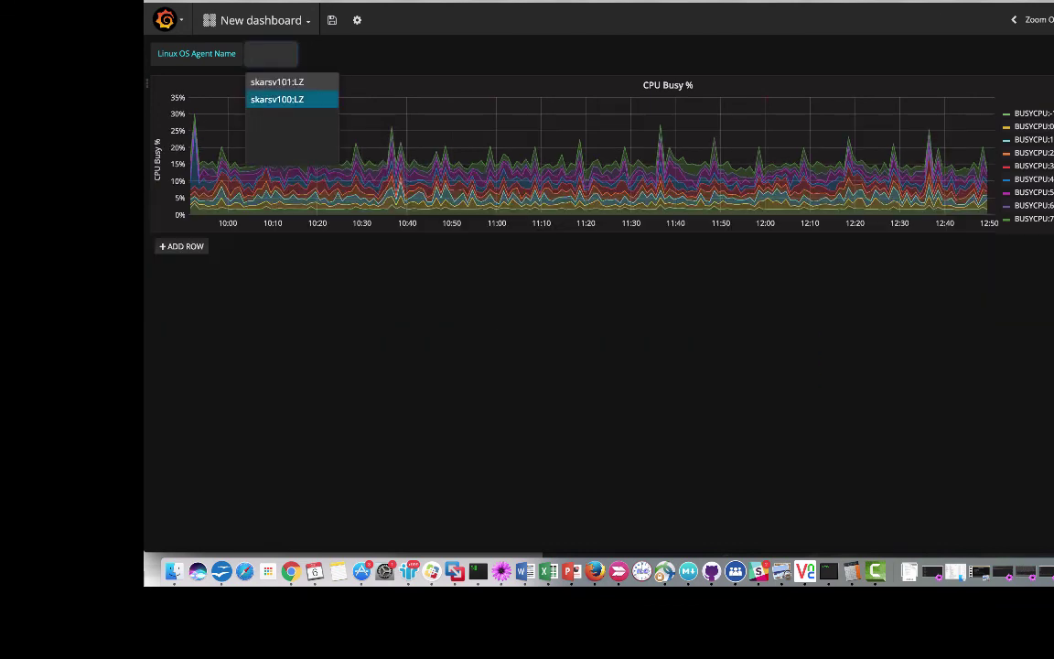
left_click(278, 99)
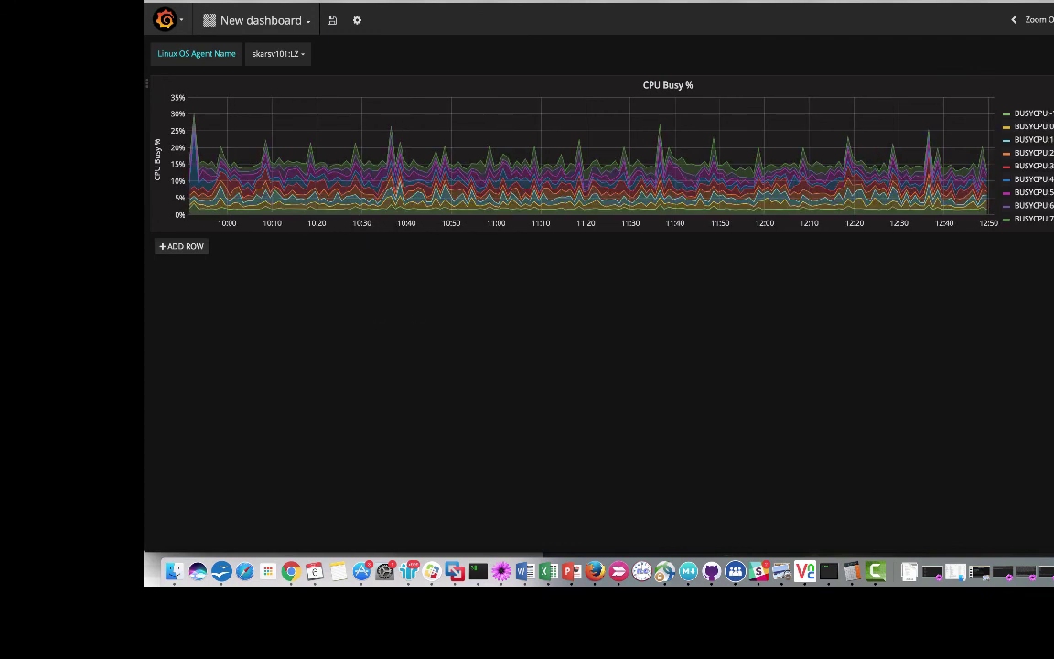
Change the CPU Busy % graph's title to "CPU Busy % for $AgentName" and leave the panel editor.
left_click(668, 84)
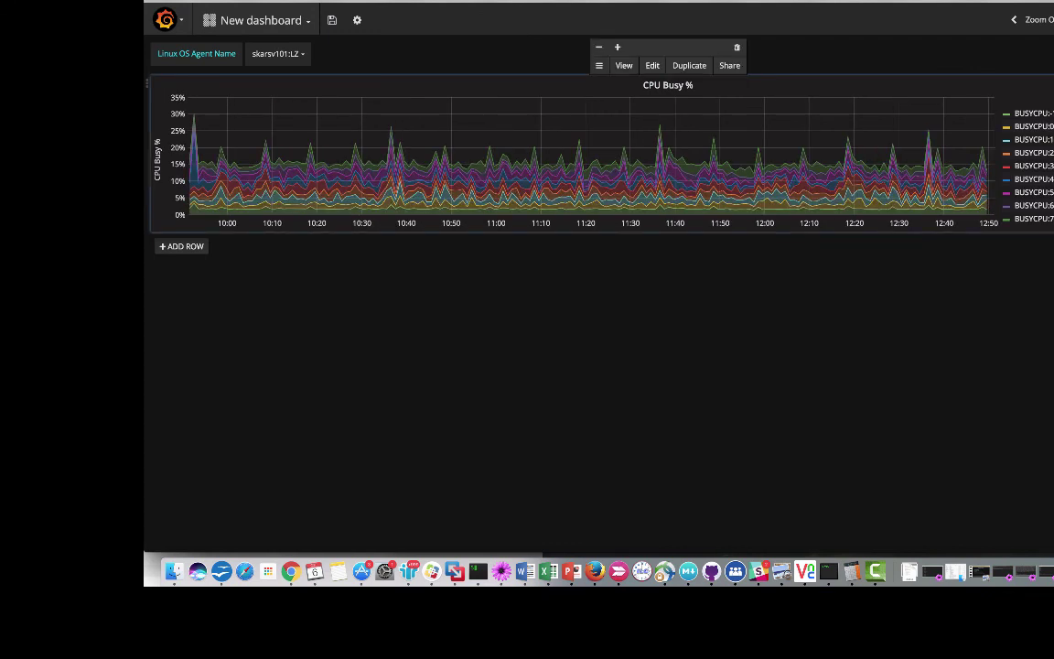
left_click(653, 65)
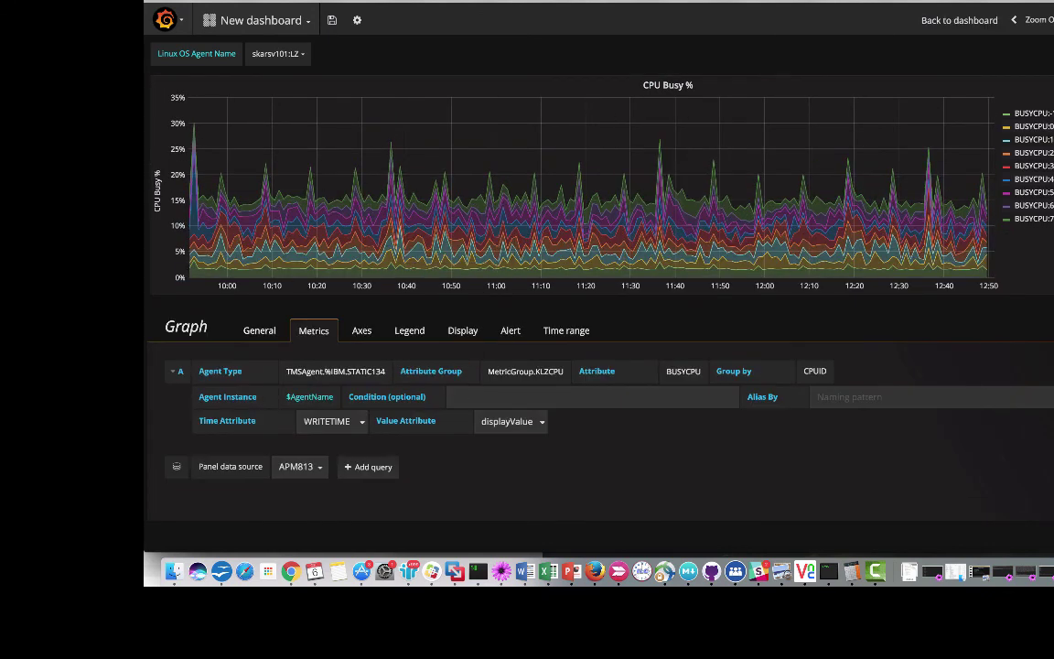
left_click(259, 330)
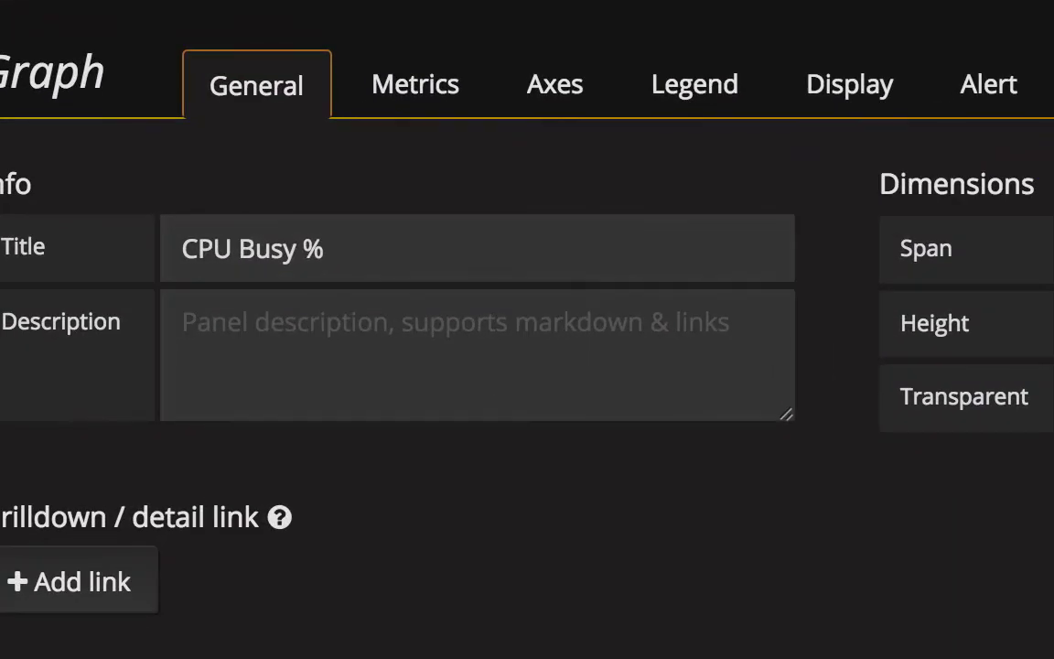
type("for ")
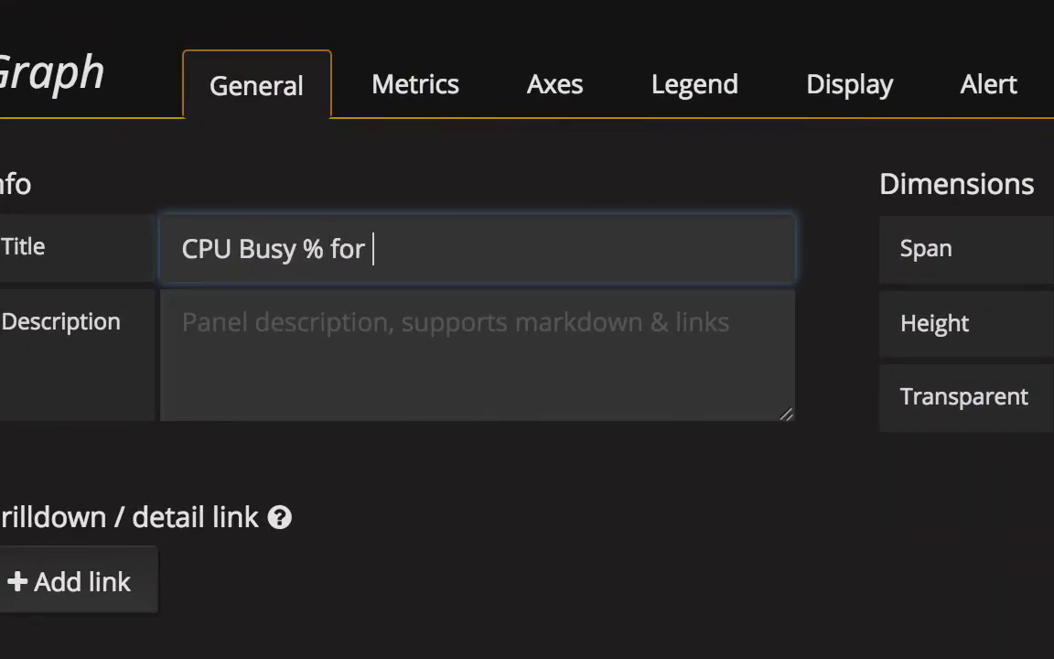
type("$AgentName")
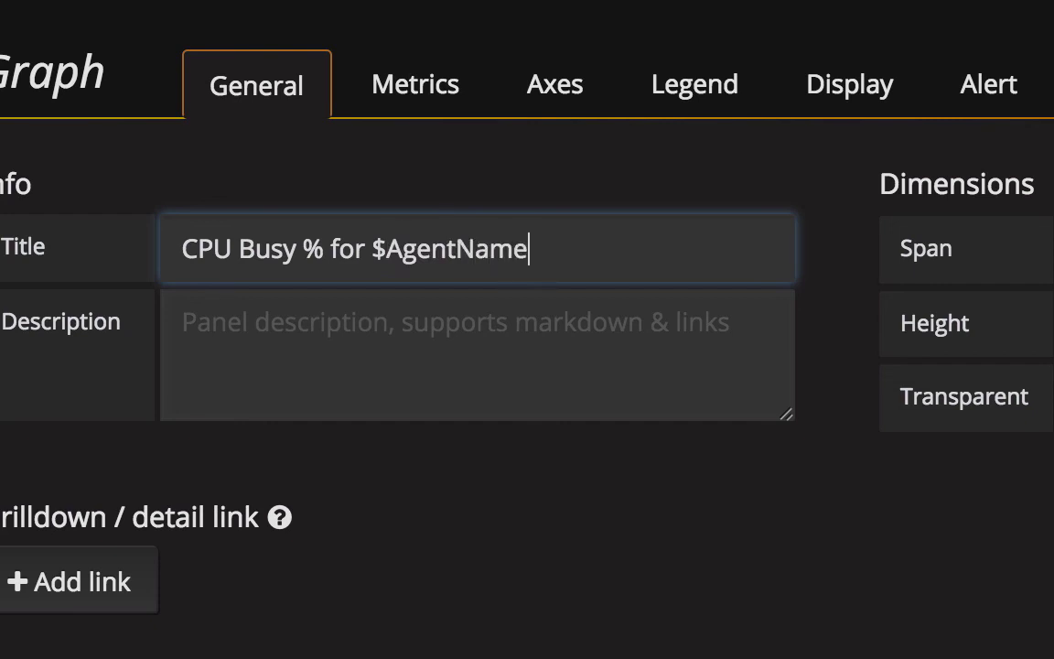
key("Return")
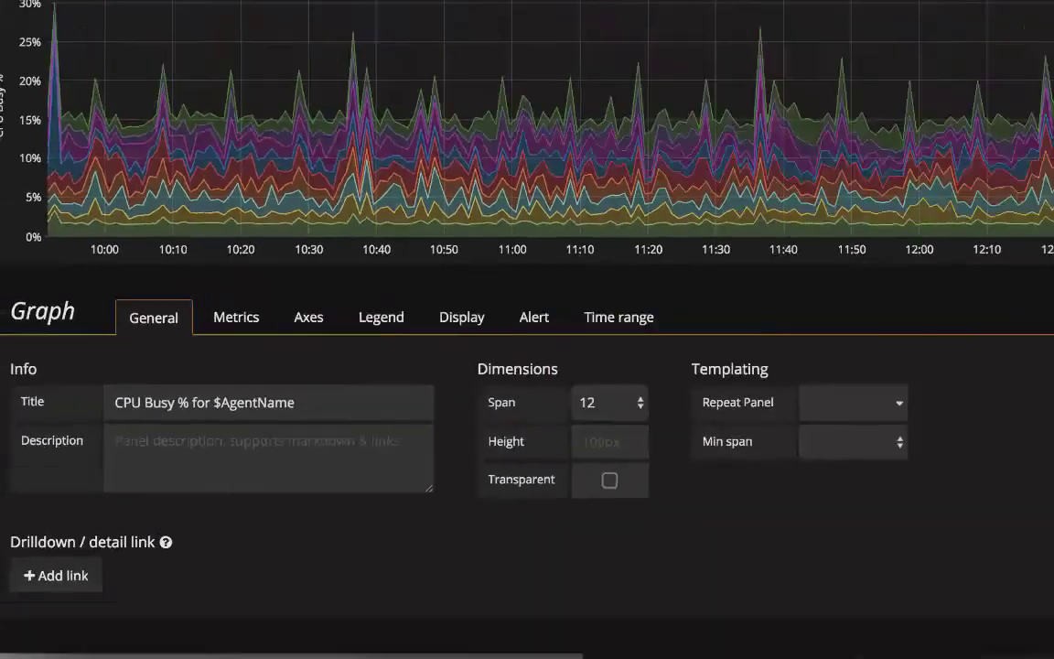
key("Escape")
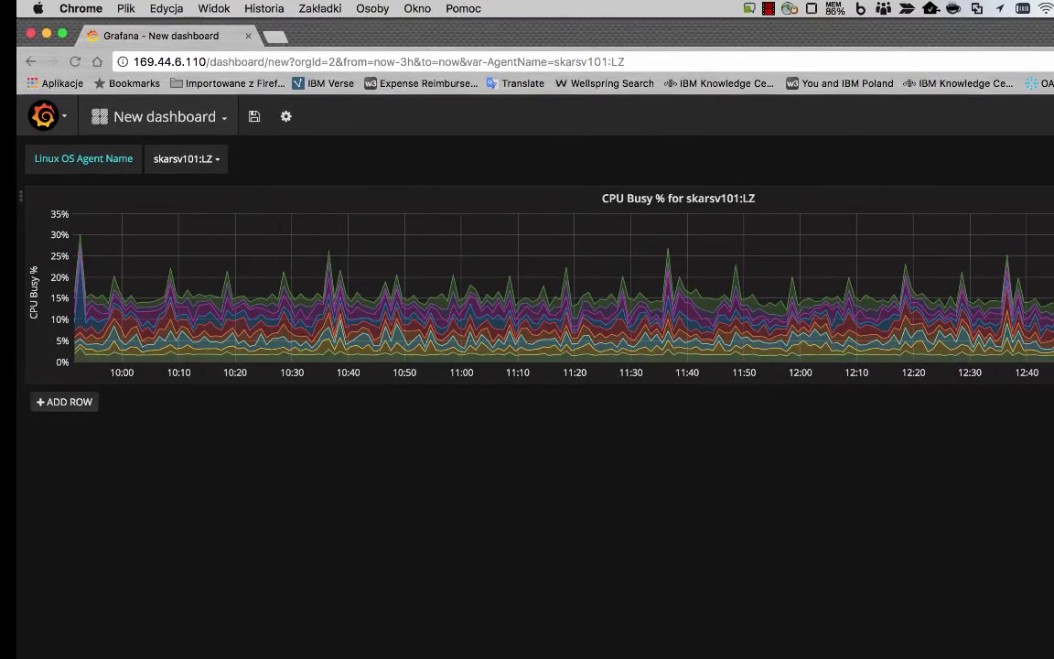
Check the graph title by switching the Linux OS Agent Name to skarsv100:LZ and back to skarsv101:LZ.
left_click(186, 158)
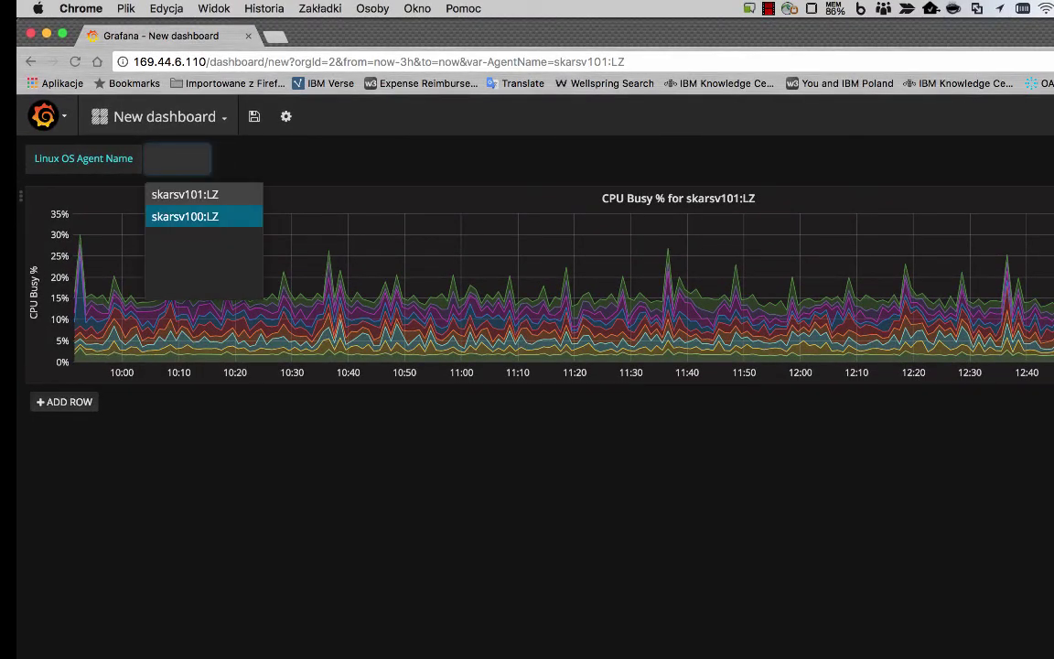
left_click(208, 216)
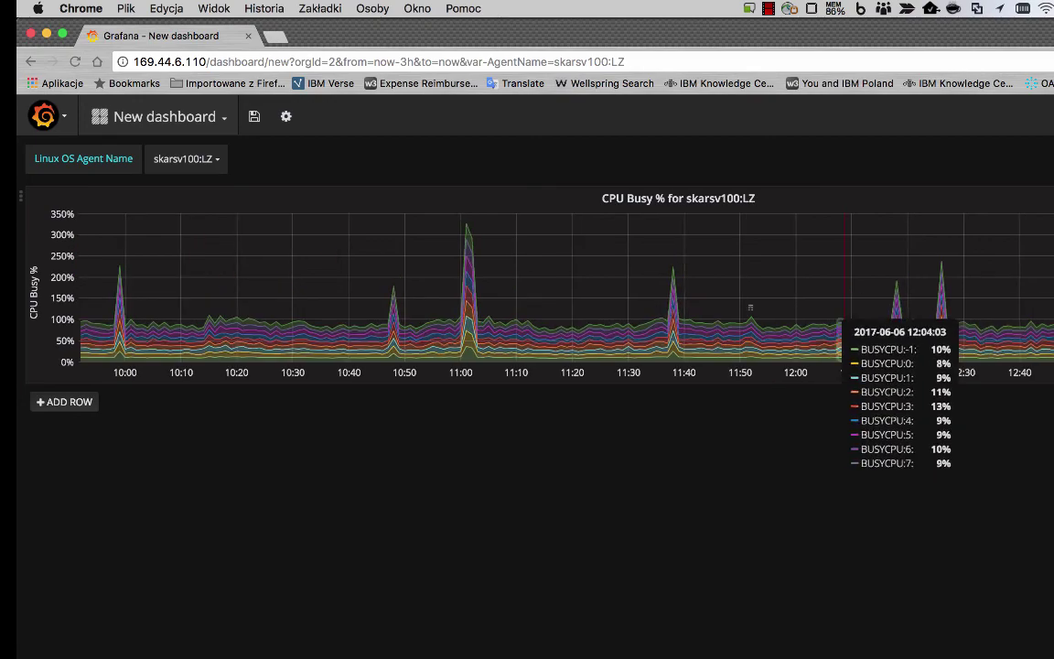
left_click(187, 159)
left_click(187, 195)
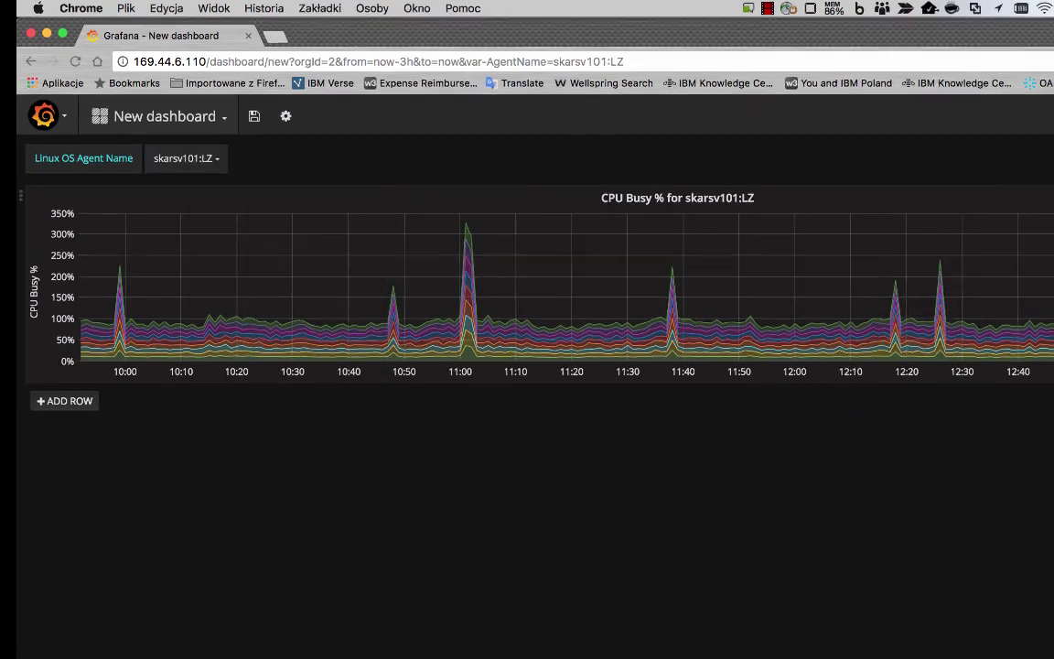